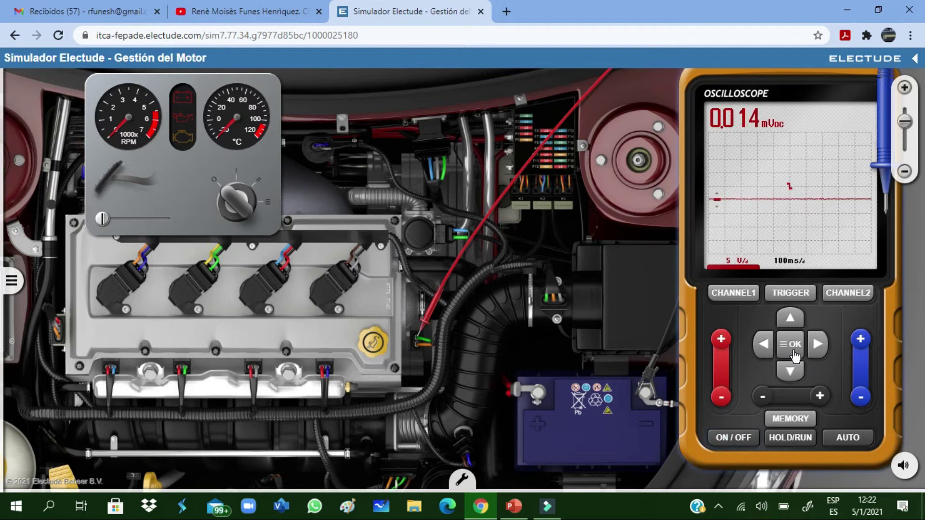
- Set the oscilloscope's channel 1 measurement to VAC
{"action": "left_click", "coordinate": [732, 295]}
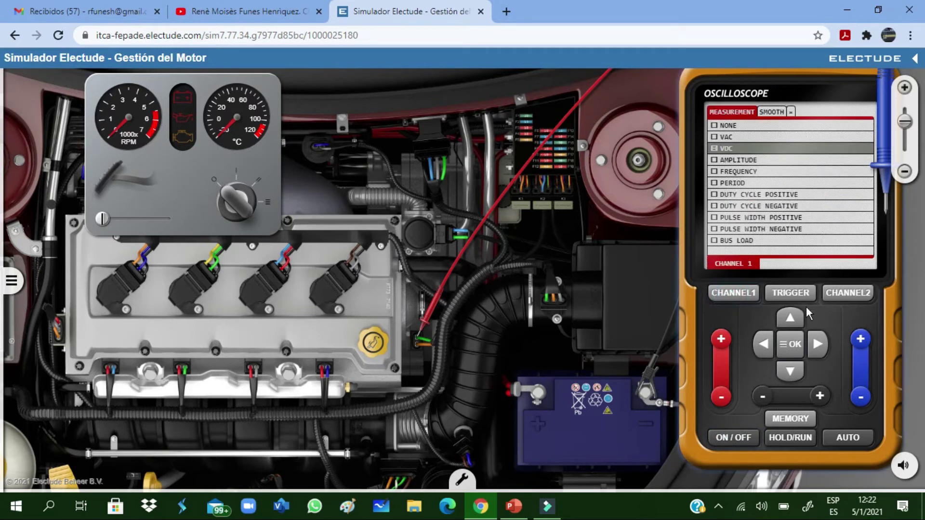
{"action": "left_click", "coordinate": [790, 318]}
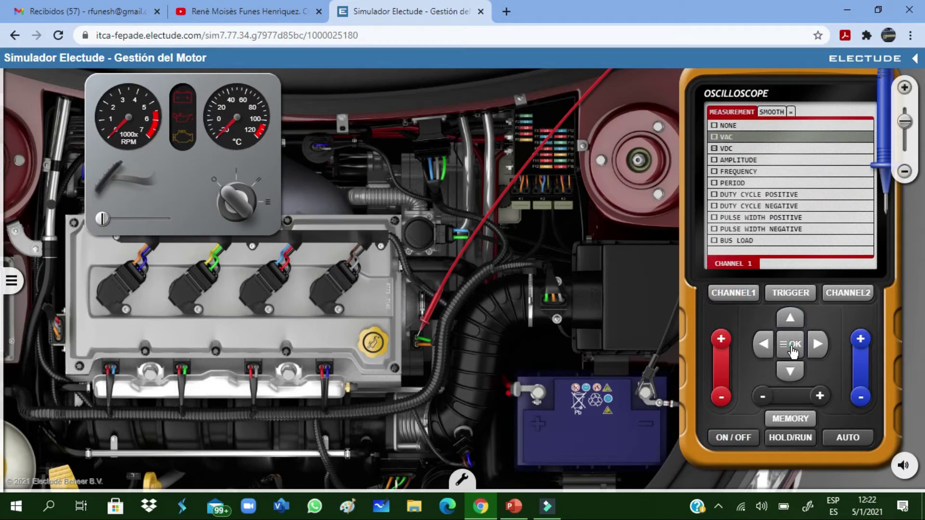
{"action": "left_click", "coordinate": [792, 345]}
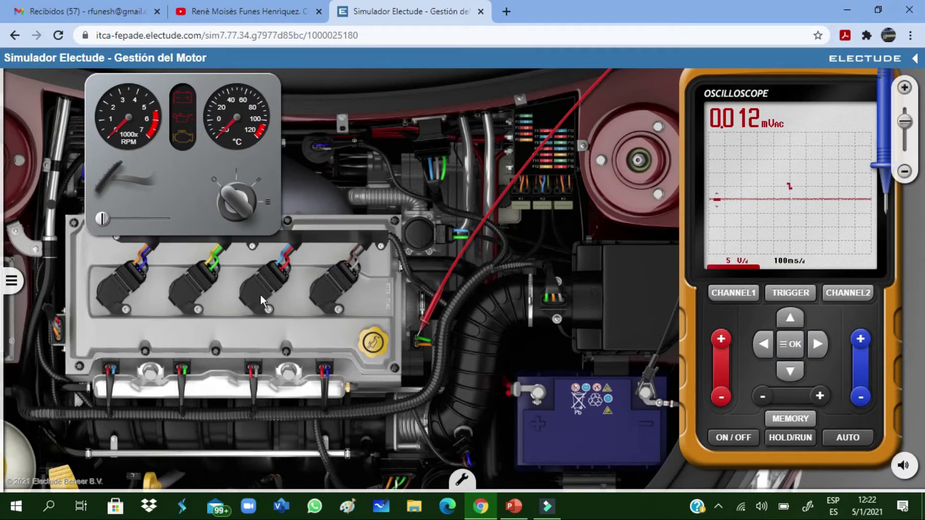
- Run the engine briefly, switch it off, and move the red probe to the adjacent wire of the same sensor connector
{"action": "left_click_drag", "start_coordinate": [225, 196], "coordinate": [251, 198]}
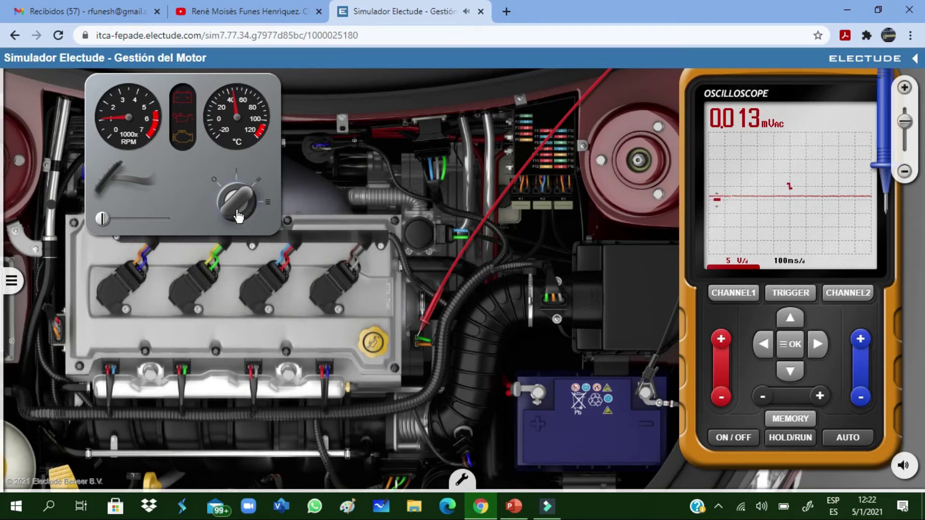
{"action": "left_click", "coordinate": [230, 196]}
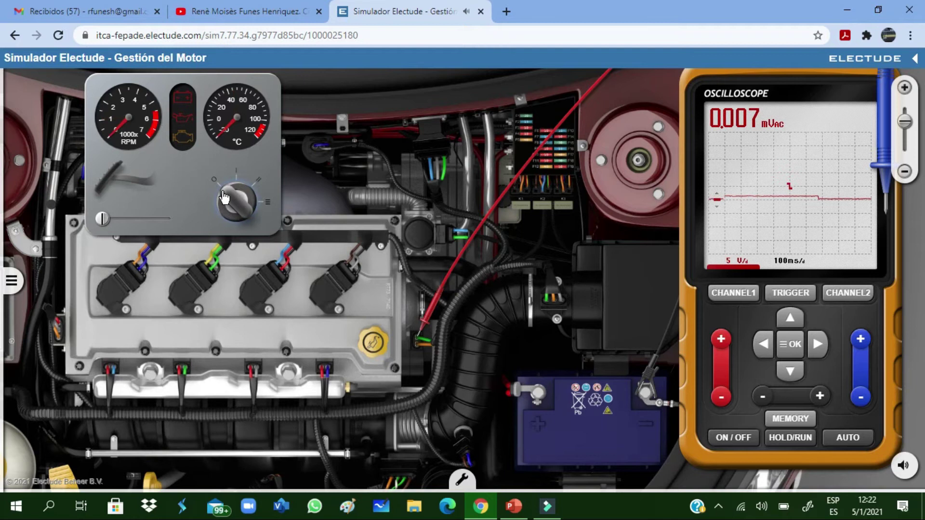
{"action": "left_click_drag", "start_coordinate": [428, 309], "coordinate": [420, 338]}
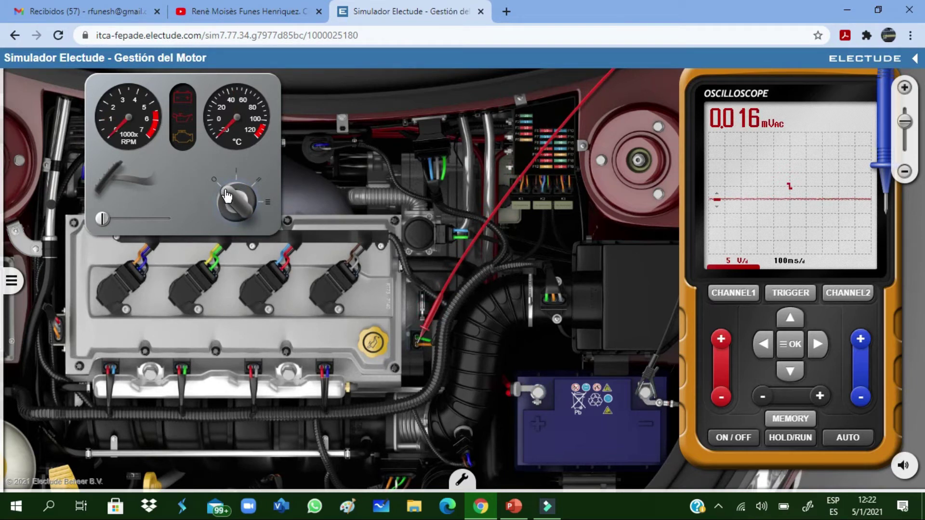
- Start the engine and freeze the oscilloscope trace to read the sensor's AC voltage at idle
{"action": "left_click", "coordinate": [253, 195]}
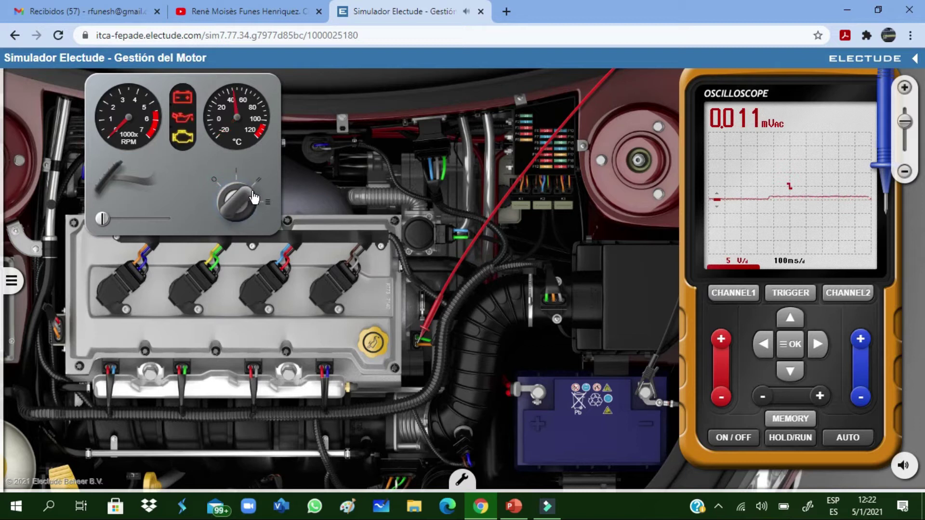
{"action": "left_click", "coordinate": [252, 195]}
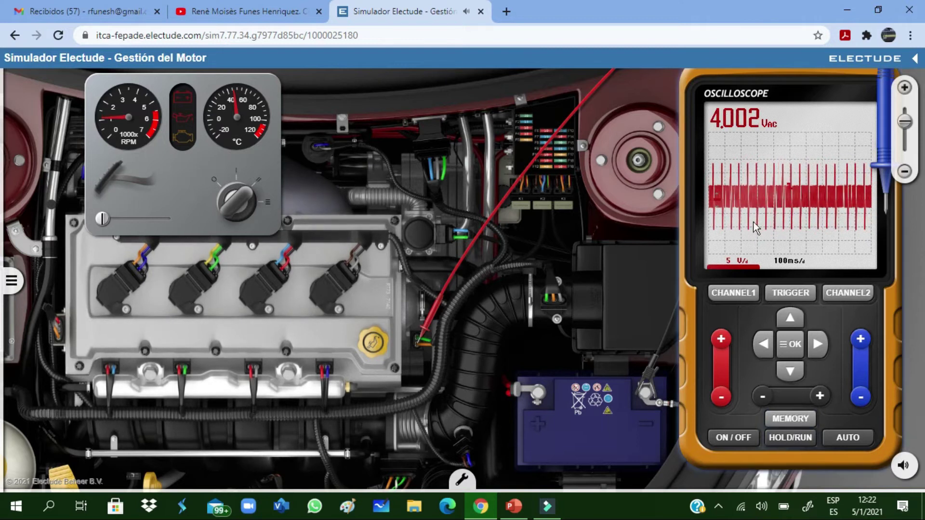
{"action": "left_click", "coordinate": [784, 443]}
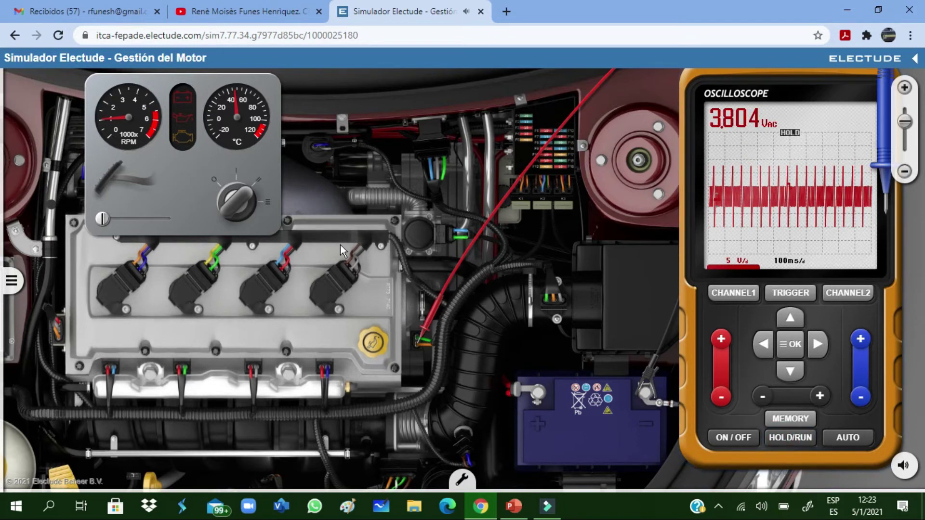
- With the engine switched off and the live trace resumed, set the channel 1 measurement to AMPLITUDE
{"action": "left_click", "coordinate": [242, 196]}
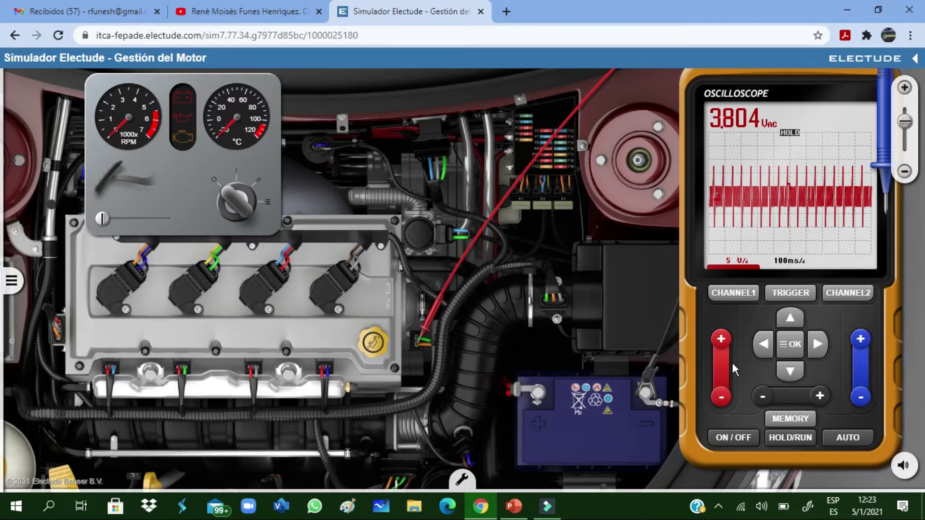
{"action": "left_click", "coordinate": [788, 446]}
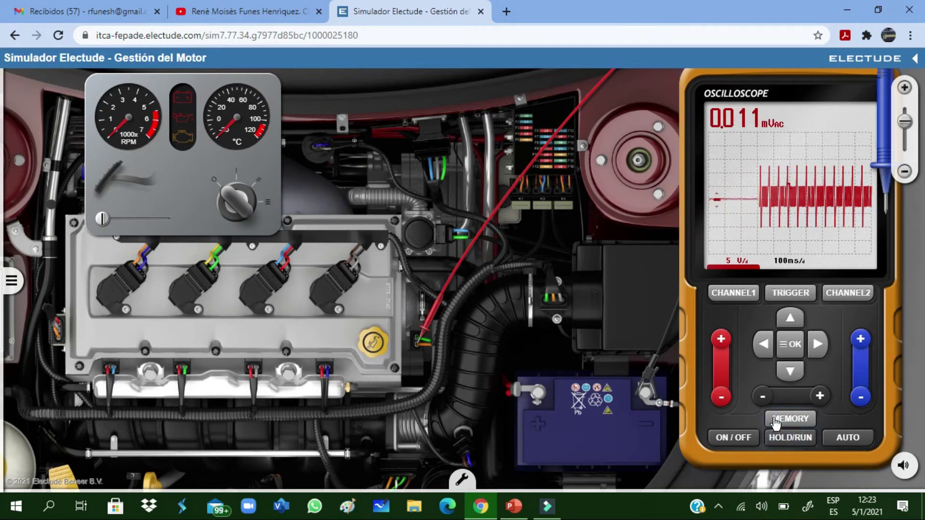
{"action": "left_click", "coordinate": [733, 292]}
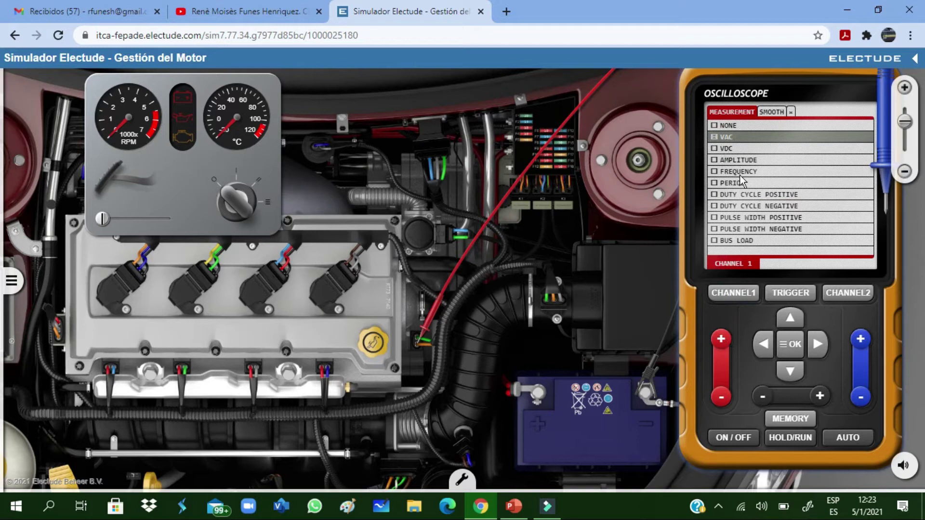
{"action": "left_click", "coordinate": [793, 377]}
{"action": "left_click", "coordinate": [792, 376]}
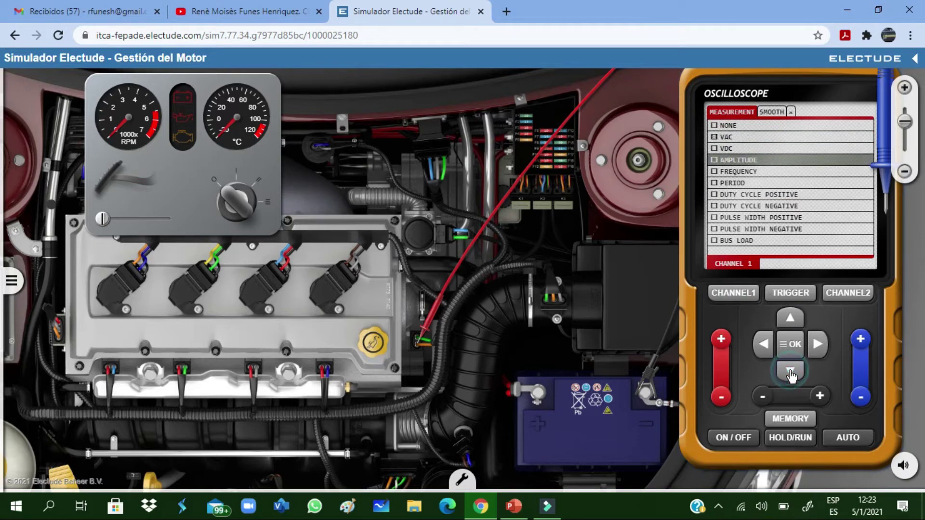
{"action": "left_click", "coordinate": [791, 351]}
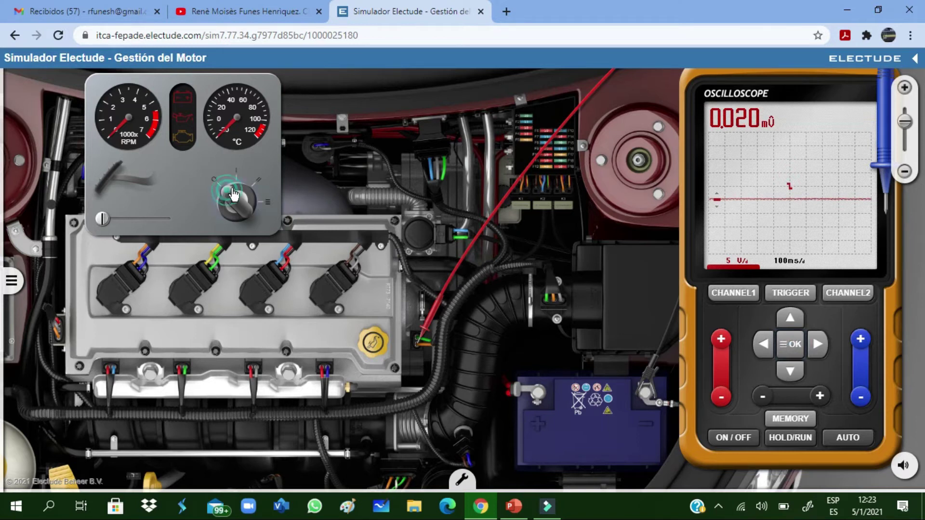
- Start the engine and freeze the oscilloscope trace to read the signal amplitude at idle
{"action": "left_click", "coordinate": [248, 212]}
{"action": "left_click", "coordinate": [249, 214]}
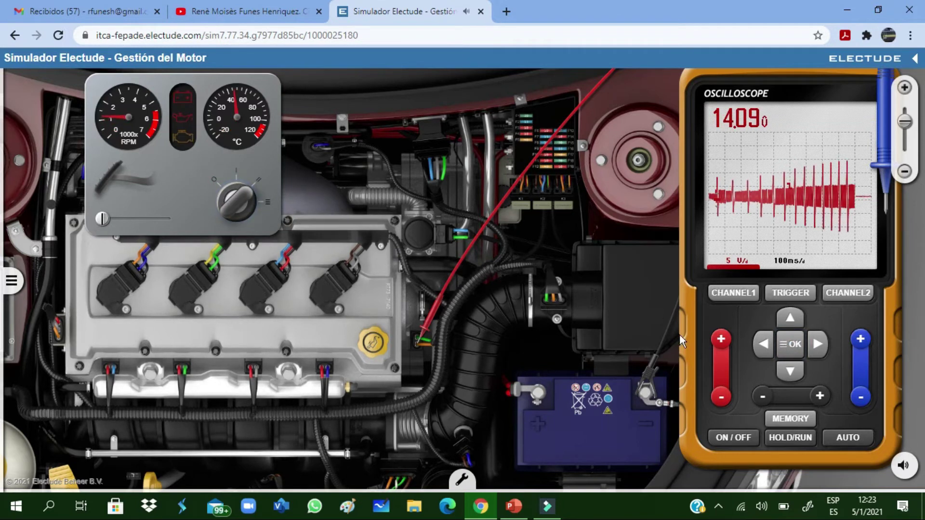
{"action": "left_click", "coordinate": [788, 444]}
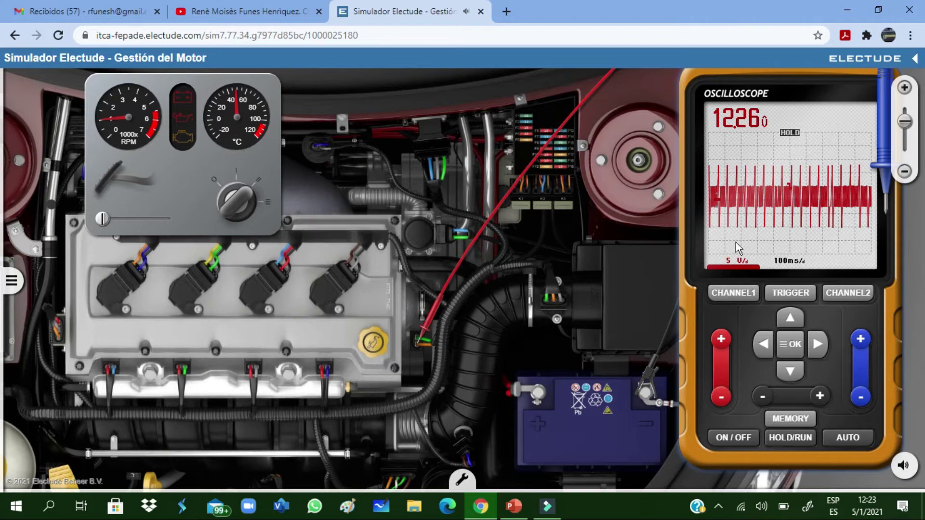
- Resume the live trace and set channel 1's vertical scale to 500 mV per division
{"action": "left_click", "coordinate": [721, 343]}
{"action": "left_click", "coordinate": [790, 437]}
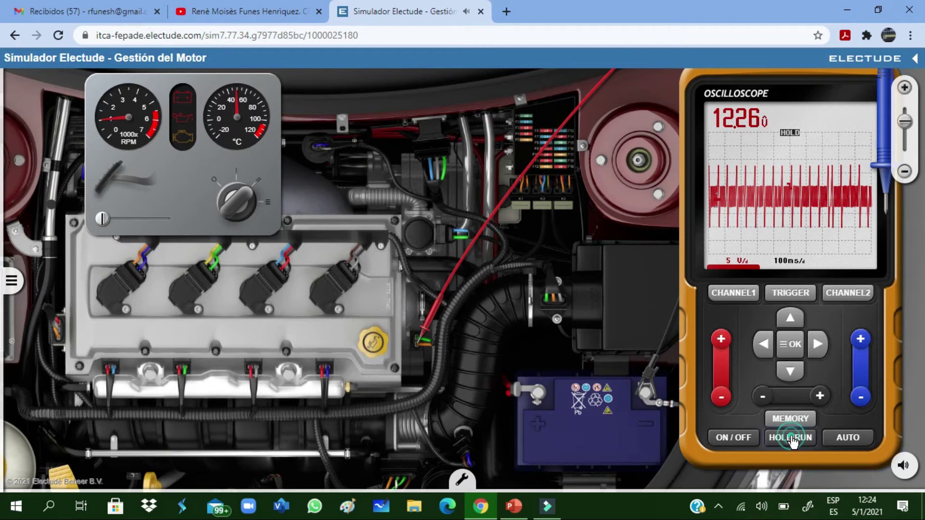
{"action": "left_click", "coordinate": [721, 340]}
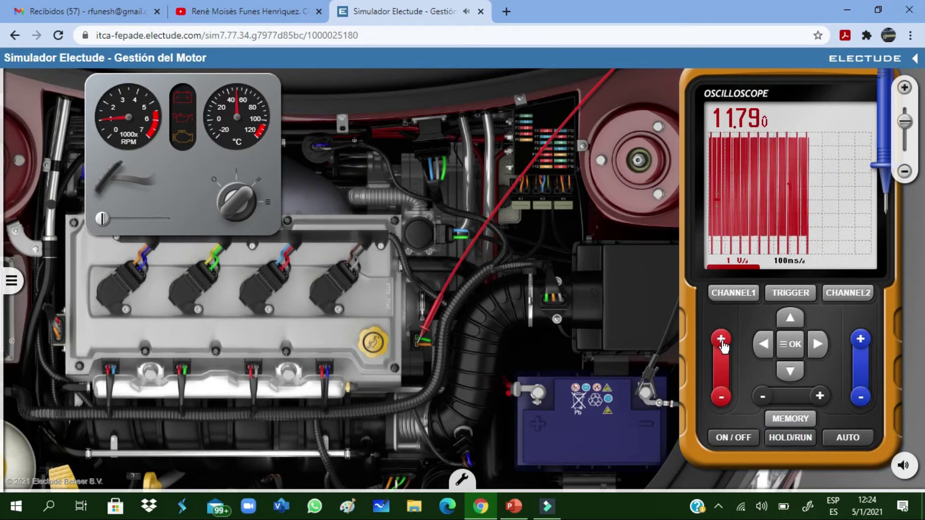
{"action": "left_click", "coordinate": [721, 340]}
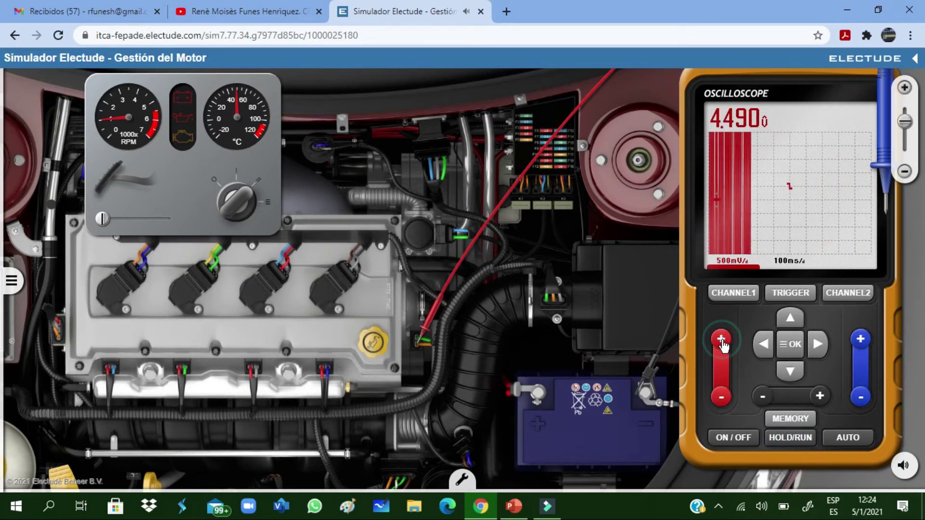
- Set channel 1's vertical scale to 20 V per division and the time base to 500 ms per division
{"action": "left_click", "coordinate": [722, 399]}
{"action": "left_click", "coordinate": [722, 399]}
{"action": "left_click", "coordinate": [722, 399]}
{"action": "left_click", "coordinate": [722, 398]}
{"action": "left_click", "coordinate": [722, 398]}
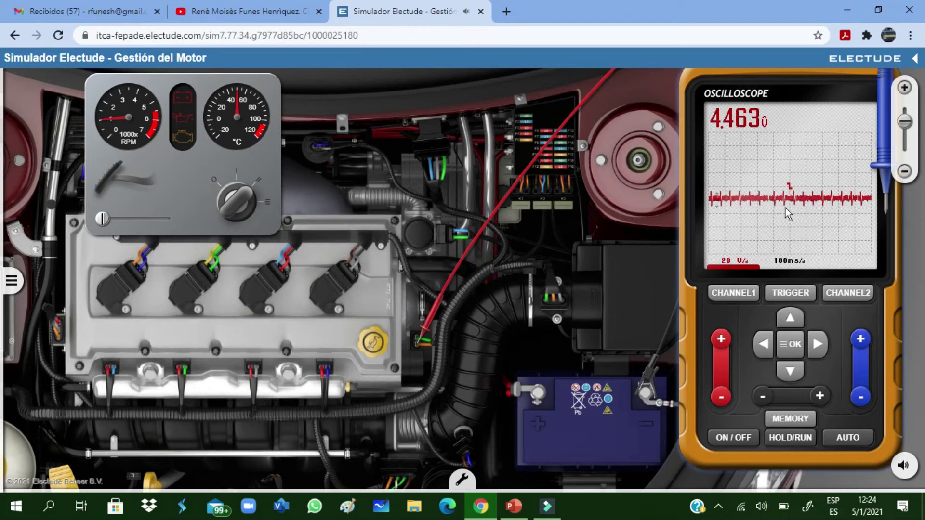
{"action": "left_click", "coordinate": [762, 395]}
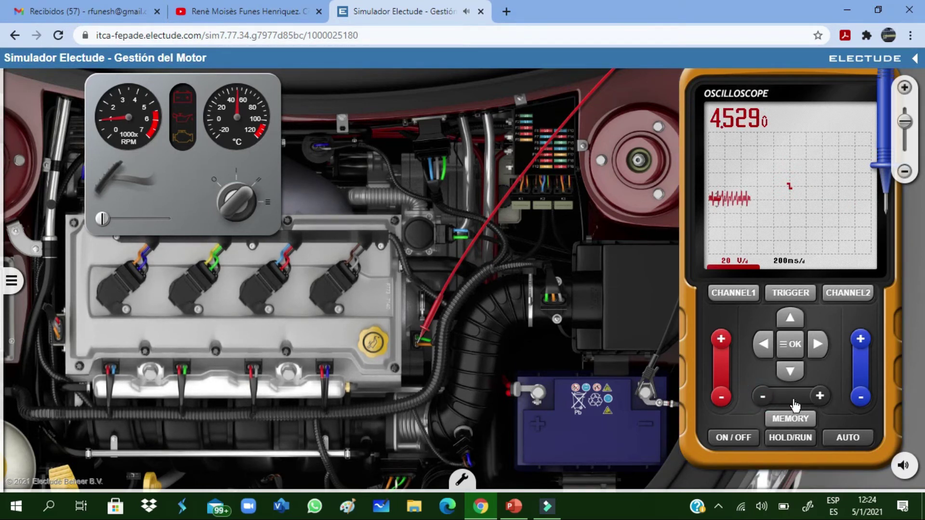
{"action": "left_click", "coordinate": [763, 396]}
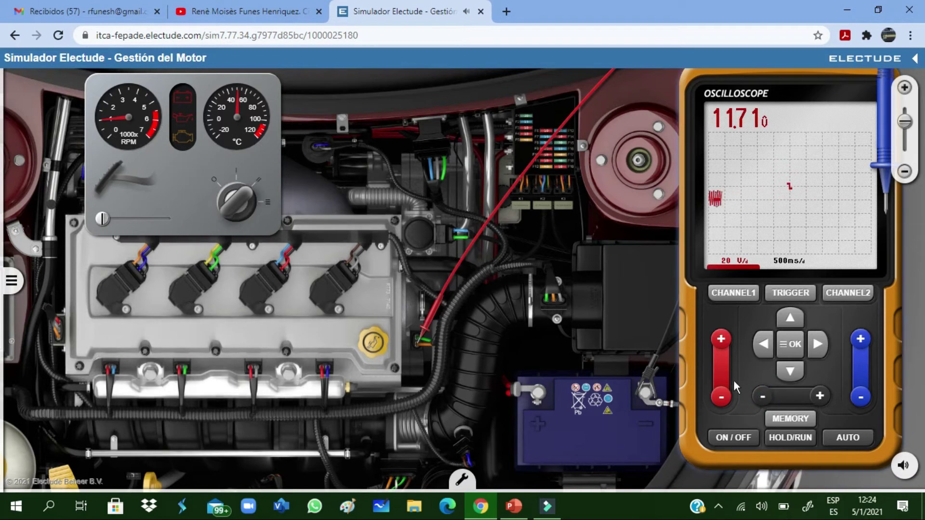
- Set channel 1's vertical scale to 5 V per division and the time base to 2 ms per division
{"action": "left_click", "coordinate": [721, 340]}
{"action": "left_click", "coordinate": [721, 339]}
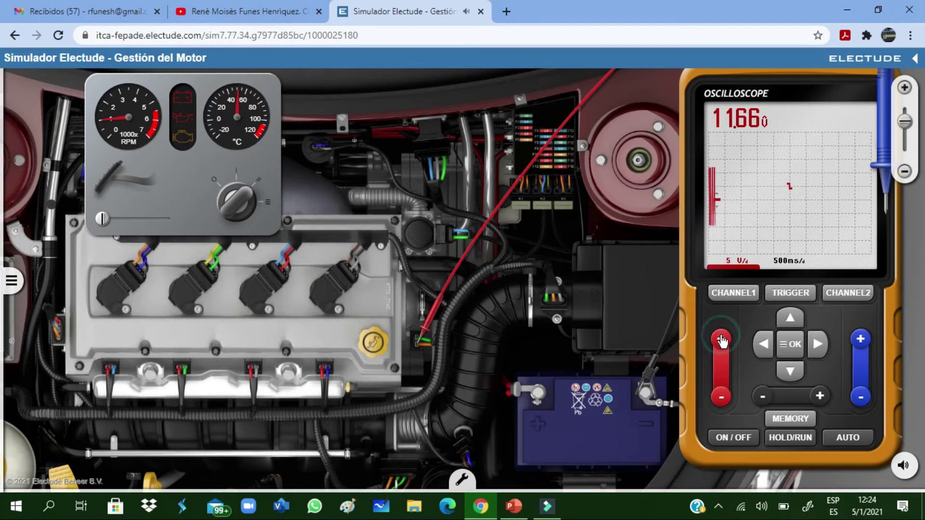
{"action": "left_click", "coordinate": [819, 395]}
{"action": "left_click", "coordinate": [819, 396]}
{"action": "left_click", "coordinate": [819, 396]}
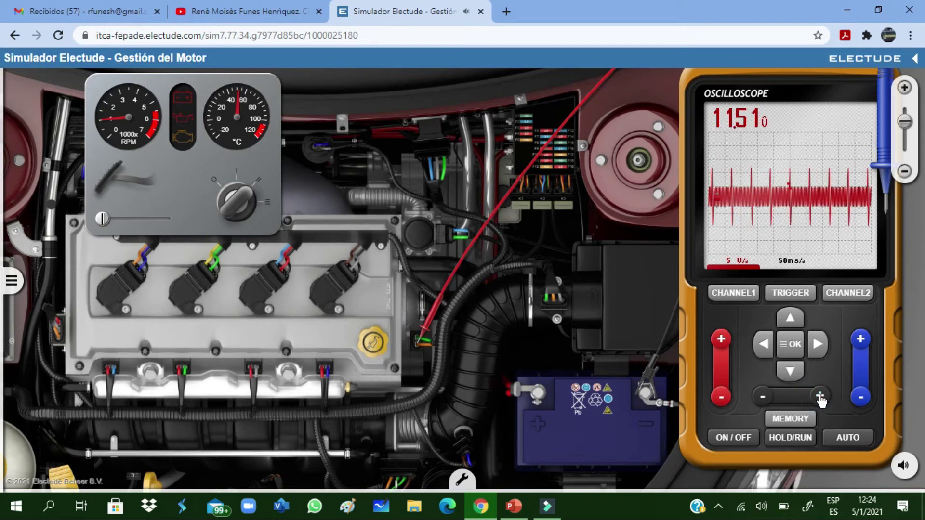
{"action": "left_click", "coordinate": [763, 395]}
{"action": "left_click", "coordinate": [763, 396]}
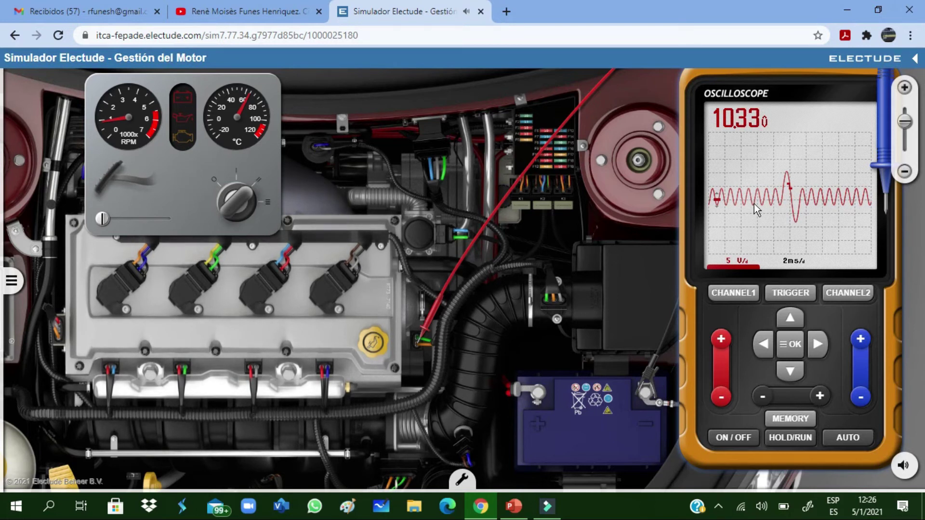
- Freeze and resume the idle trace, raise the engine speed to about 2500 rpm, and freeze the trace again
{"action": "left_click", "coordinate": [790, 438]}
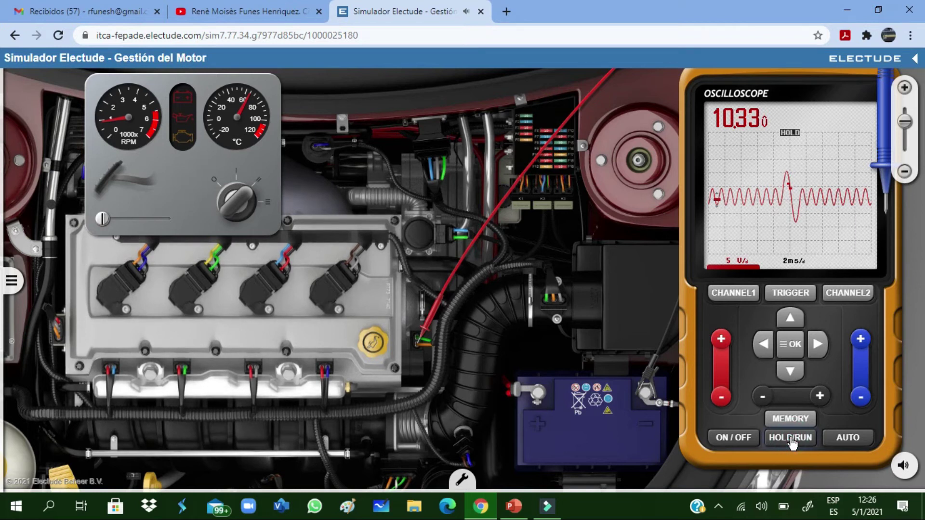
{"action": "left_click", "coordinate": [790, 439]}
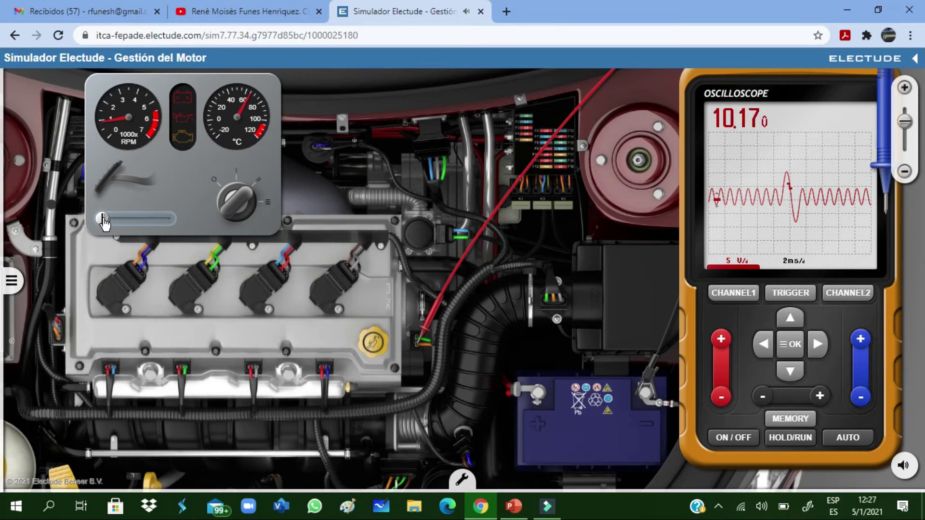
{"action": "left_click_drag", "start_coordinate": [103, 222], "coordinate": [118, 226]}
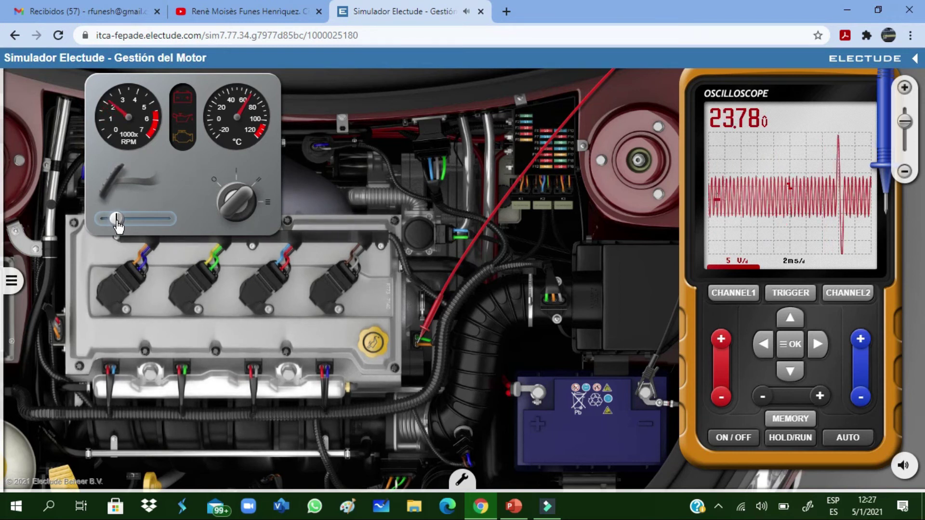
{"action": "left_click", "coordinate": [790, 438]}
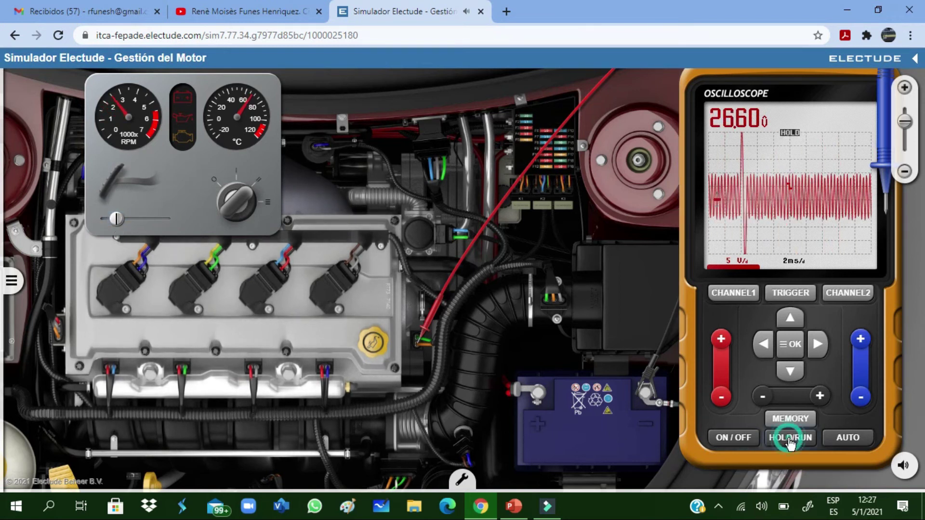
- With the engine switched off and the live trace resumed, set the channel 1 measurement to FREQUENCY
{"action": "left_click", "coordinate": [247, 203]}
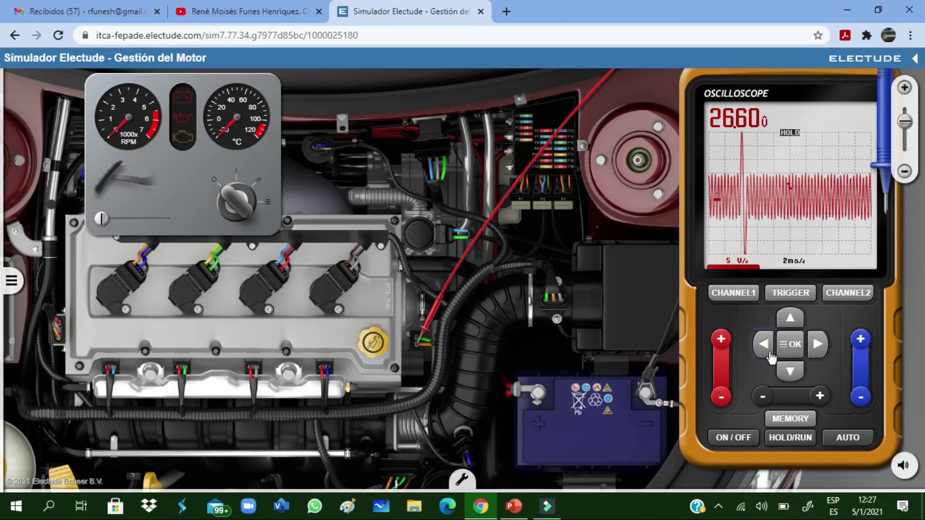
{"action": "left_click", "coordinate": [782, 439]}
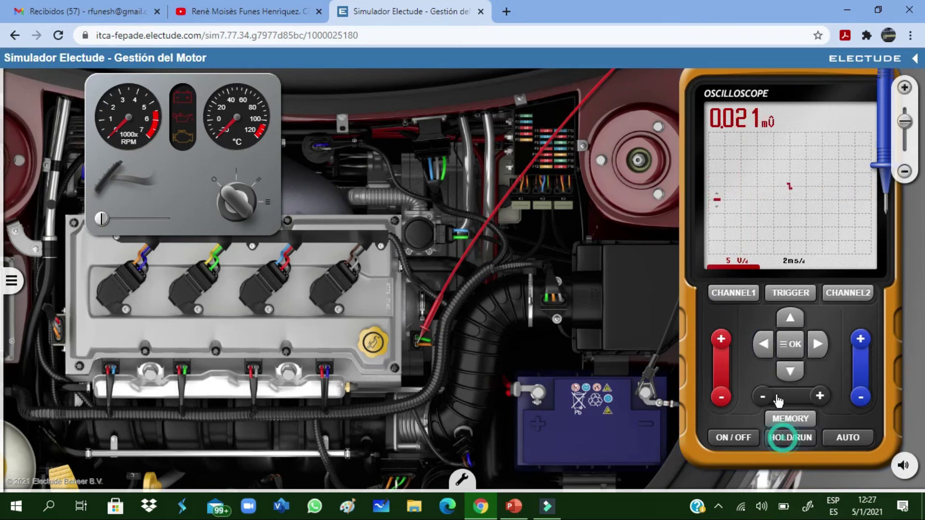
{"action": "left_click", "coordinate": [733, 293]}
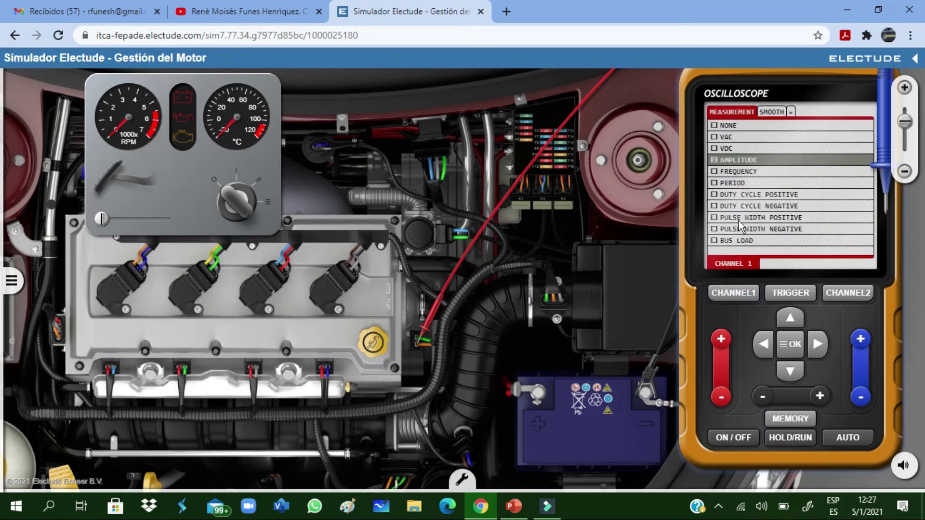
{"action": "left_click", "coordinate": [790, 372]}
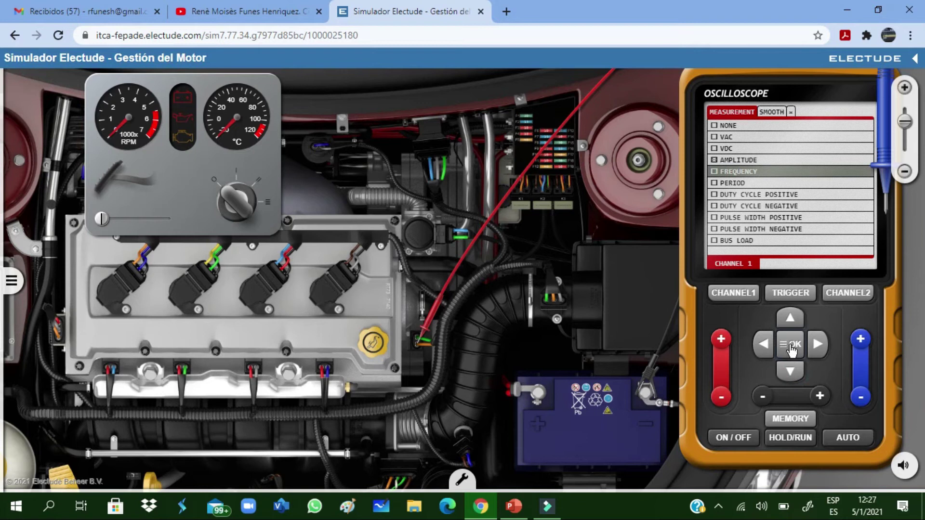
{"action": "left_click", "coordinate": [790, 347]}
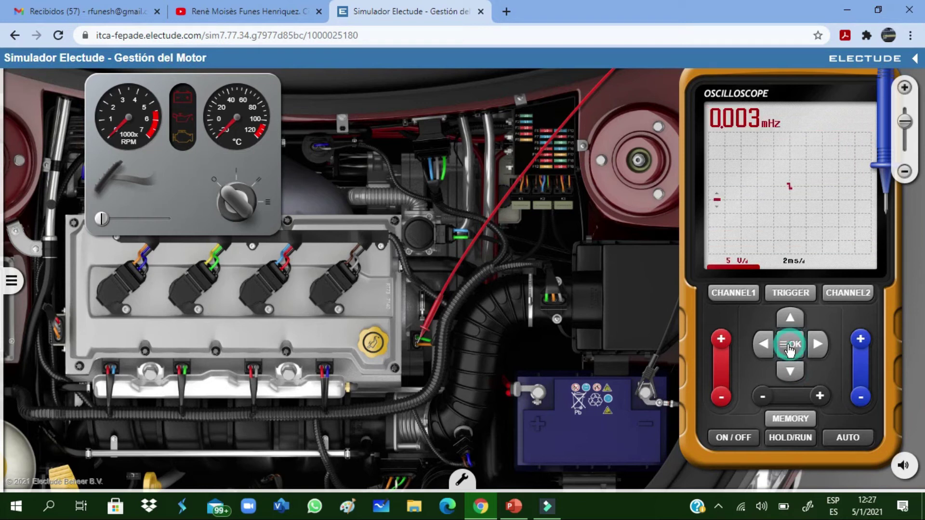
- Start the engine to measure the sensor signal's frequency at idle
{"action": "left_click", "coordinate": [225, 193]}
{"action": "left_click", "coordinate": [226, 193]}
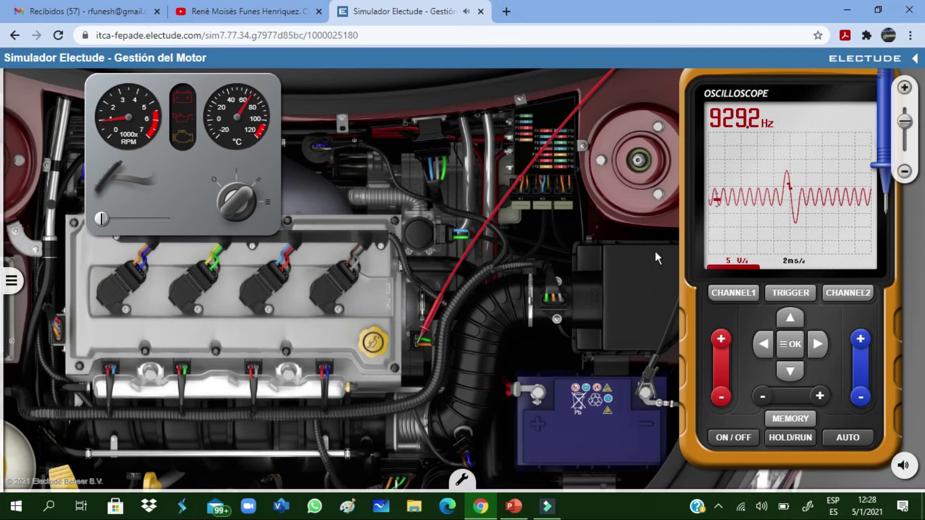
- Freeze and resume the idle frequency trace, and raise the engine speed to about 3000 rpm
{"action": "left_click", "coordinate": [791, 438]}
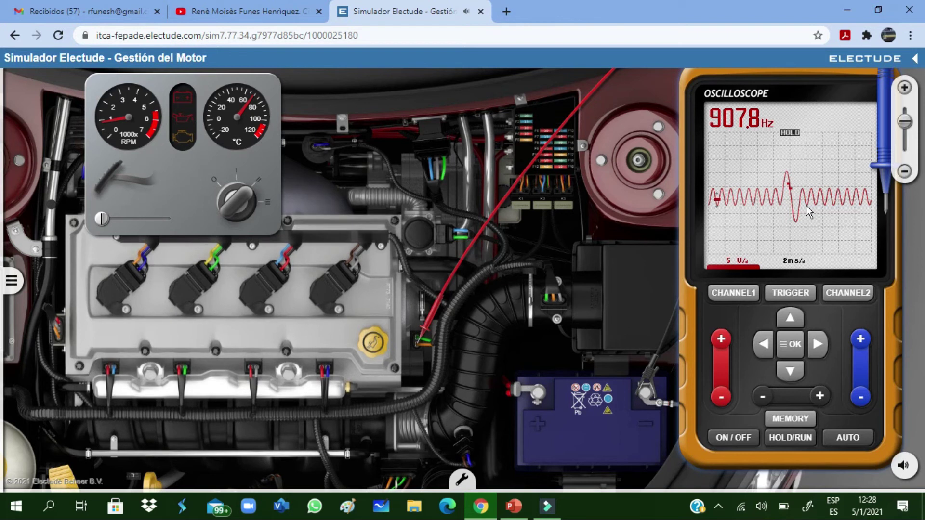
{"action": "left_click", "coordinate": [784, 439]}
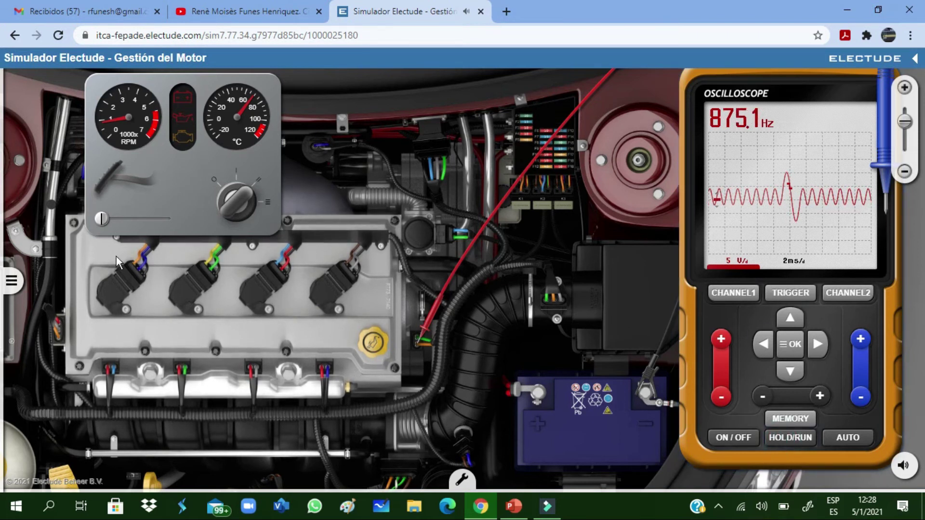
{"action": "left_click_drag", "start_coordinate": [101, 221], "coordinate": [120, 222]}
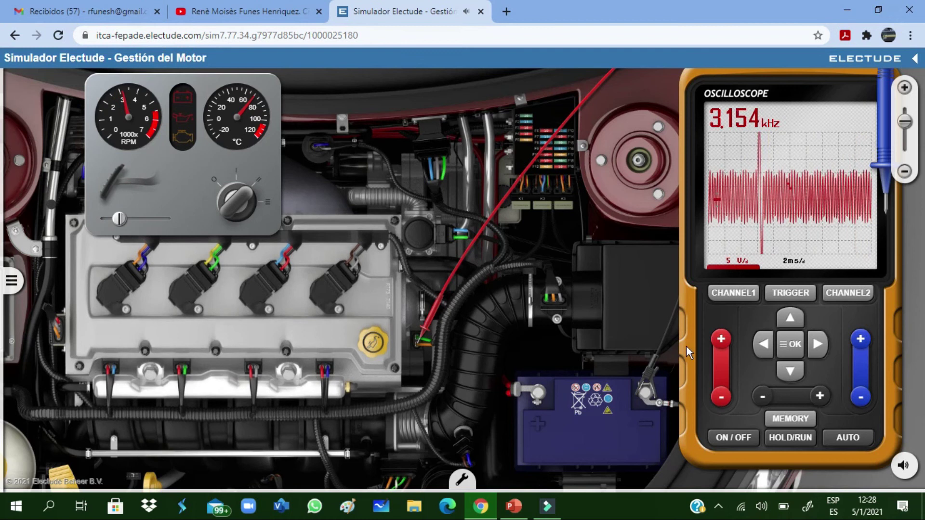
- Set channel 1's vertical scale to 10 V per division and freeze the high-speed trace
{"action": "left_click", "coordinate": [721, 339]}
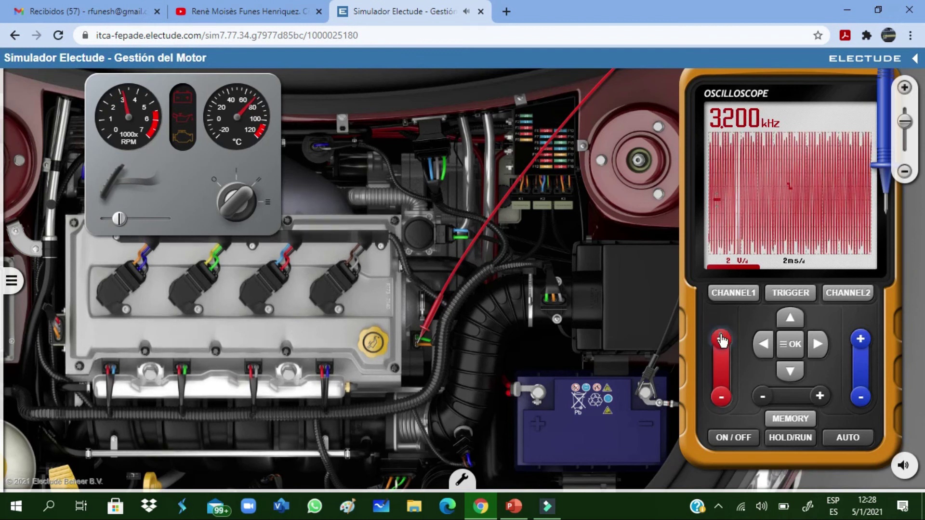
{"action": "left_click", "coordinate": [721, 338]}
{"action": "left_click", "coordinate": [721, 398]}
{"action": "left_click", "coordinate": [721, 398]}
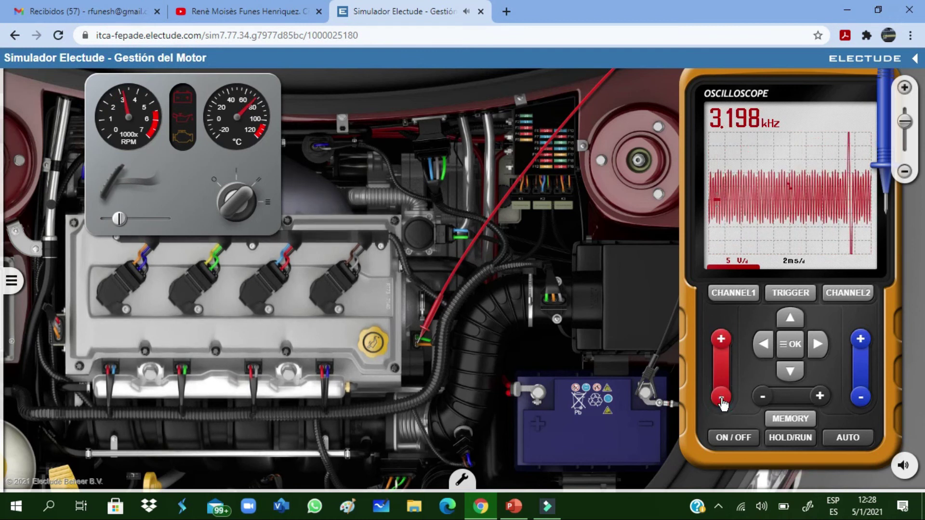
{"action": "left_click", "coordinate": [722, 398]}
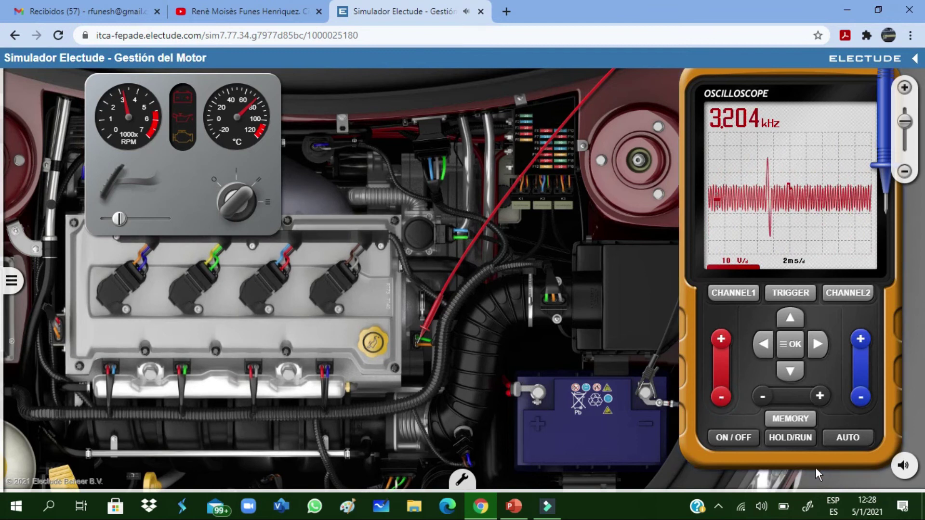
{"action": "left_click", "coordinate": [788, 439]}
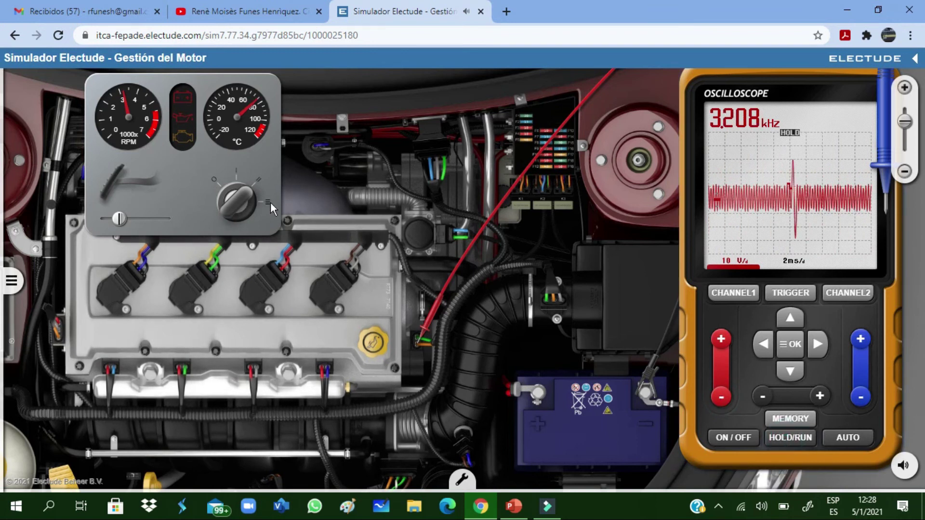
- With the engine back at idle and the live trace resumed, measure PERIOD on channel 1 and freeze the trace at 5 V per division
{"action": "left_click_drag", "start_coordinate": [121, 221], "coordinate": [102, 220]}
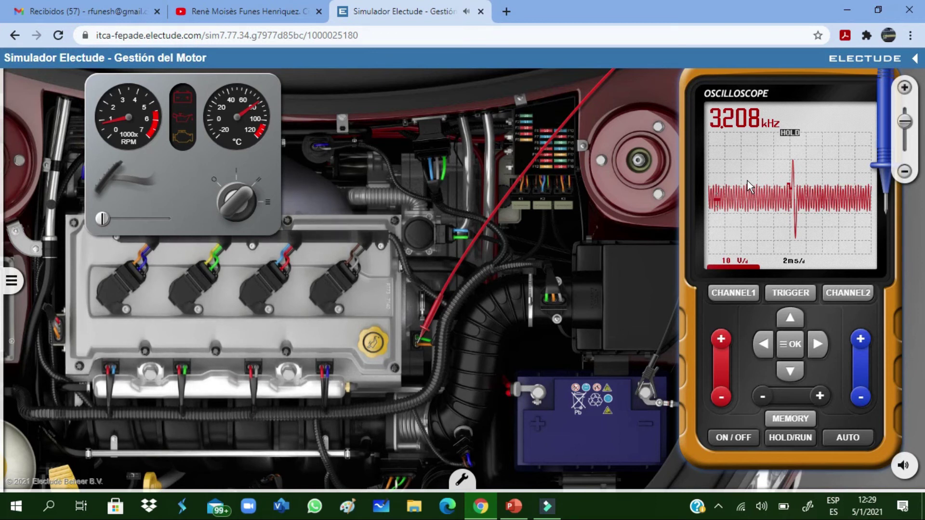
{"action": "left_click", "coordinate": [788, 438]}
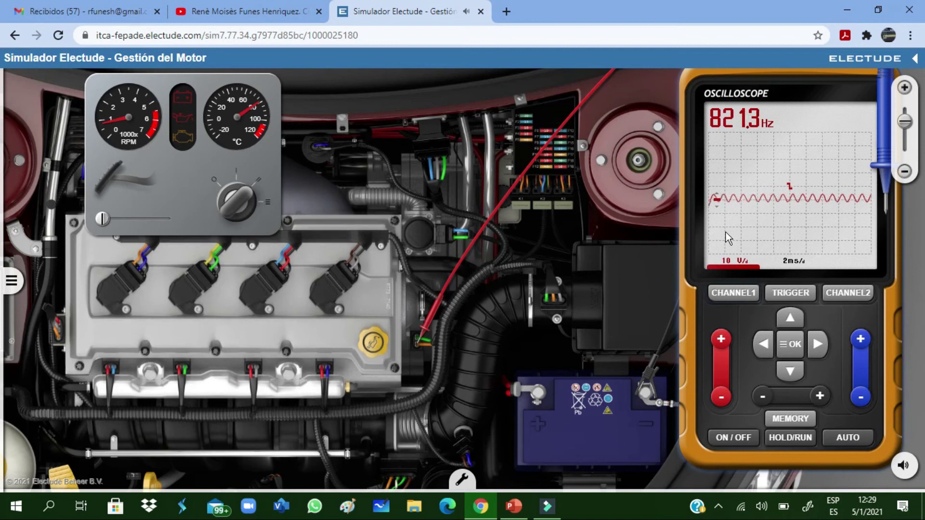
{"action": "left_click", "coordinate": [734, 300]}
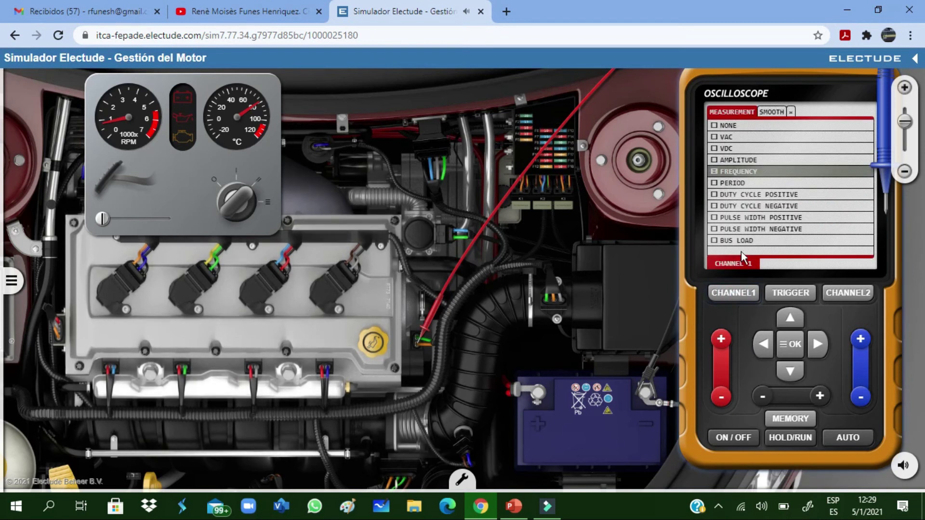
{"action": "left_click", "coordinate": [791, 369]}
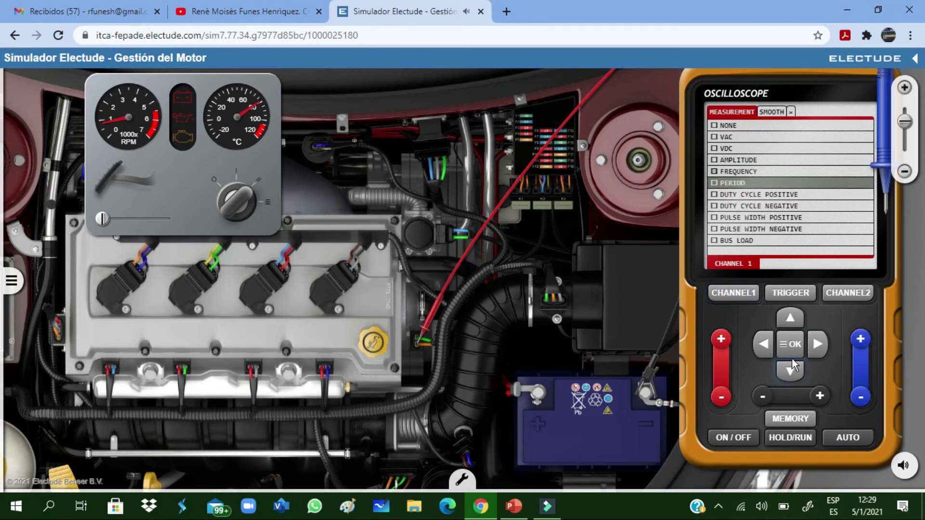
{"action": "left_click", "coordinate": [792, 351]}
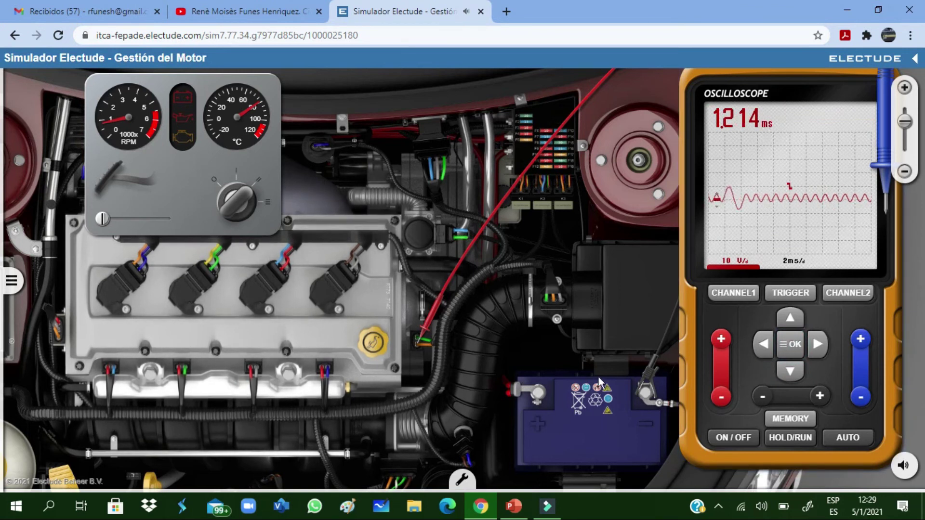
{"action": "left_click", "coordinate": [787, 439]}
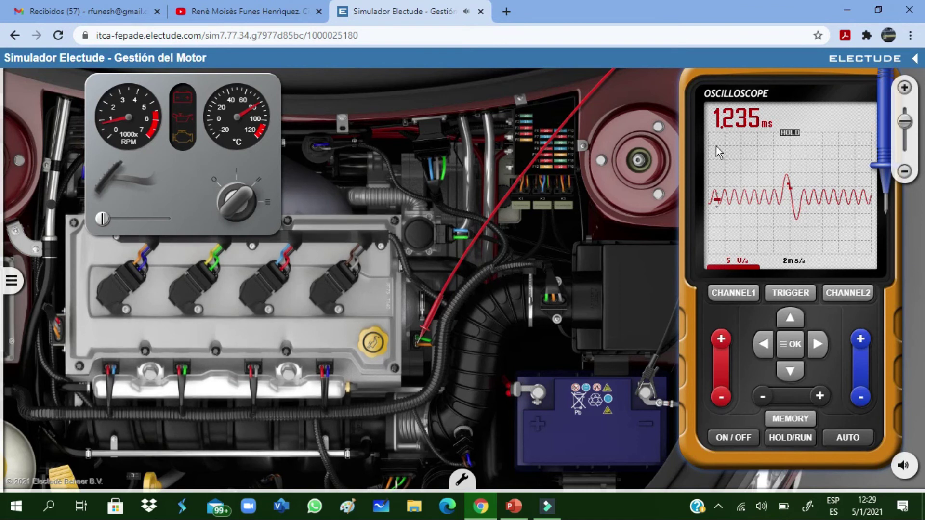
- Set the channel 1 measurement to DUTY CYCLE POSITIVE, and resume and freeze the trace to capture the idle value
{"action": "left_click", "coordinate": [733, 295]}
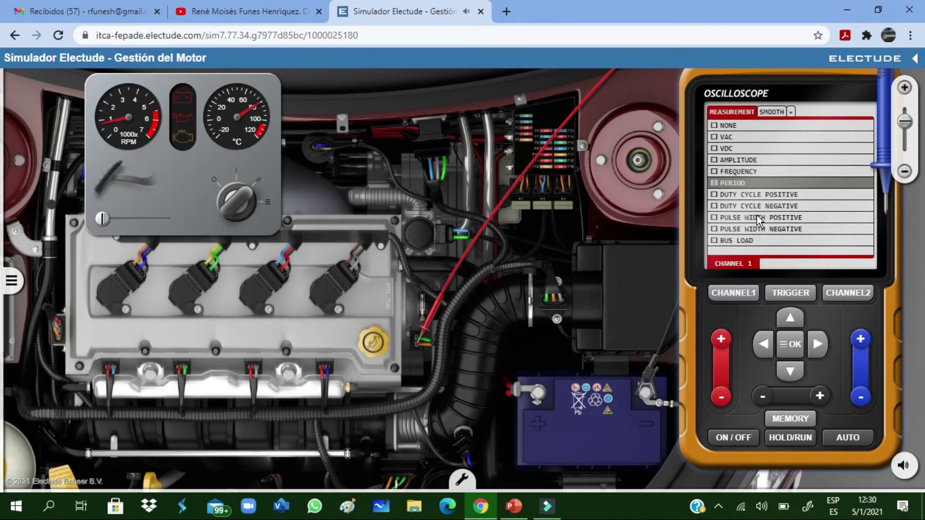
{"action": "left_click", "coordinate": [790, 372]}
{"action": "left_click", "coordinate": [792, 356]}
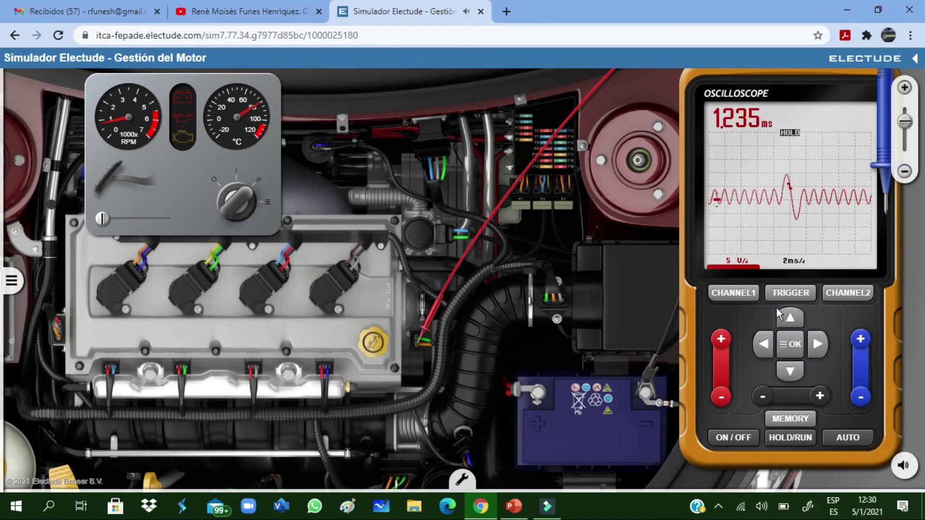
{"action": "left_click", "coordinate": [788, 439]}
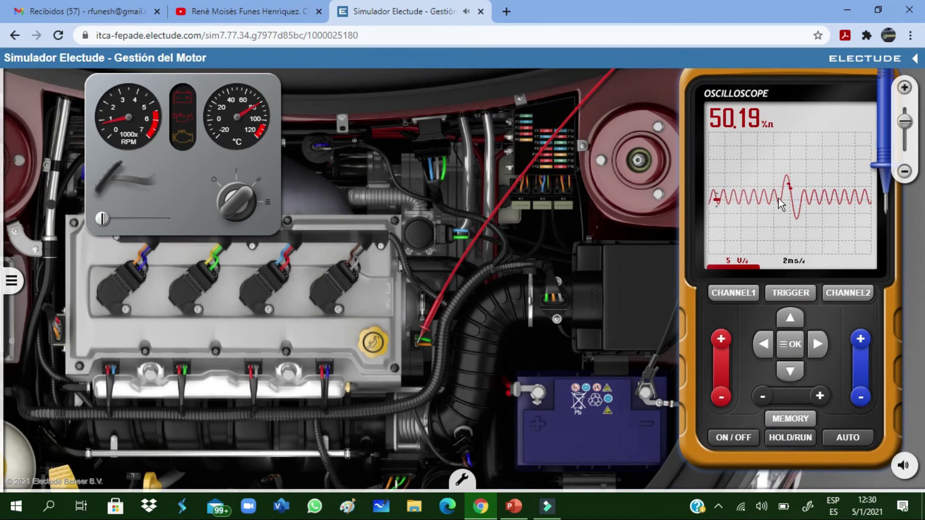
{"action": "left_click", "coordinate": [785, 442]}
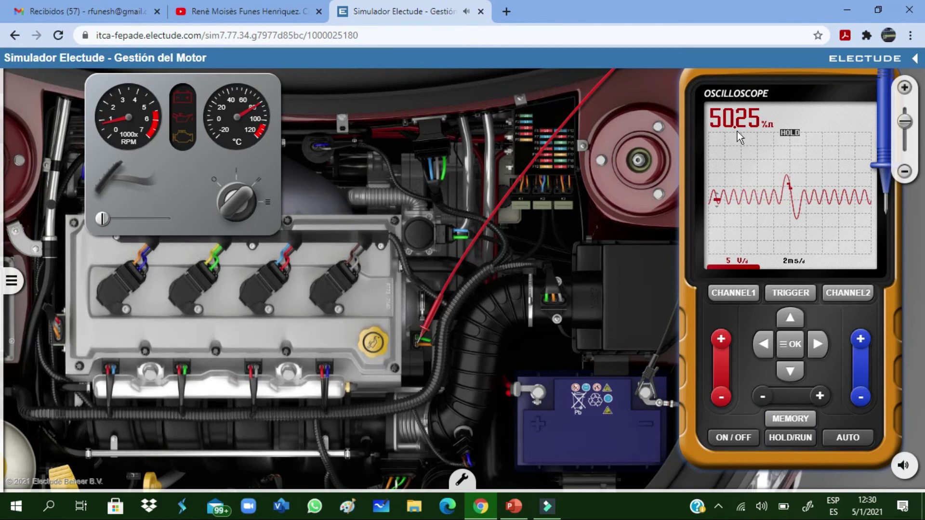
- Resume the live trace, set the channel 1 measurement to DUTY CYCLE NEGATIVE, and freeze the trace
{"action": "left_click", "coordinate": [785, 439]}
{"action": "left_click", "coordinate": [733, 292]}
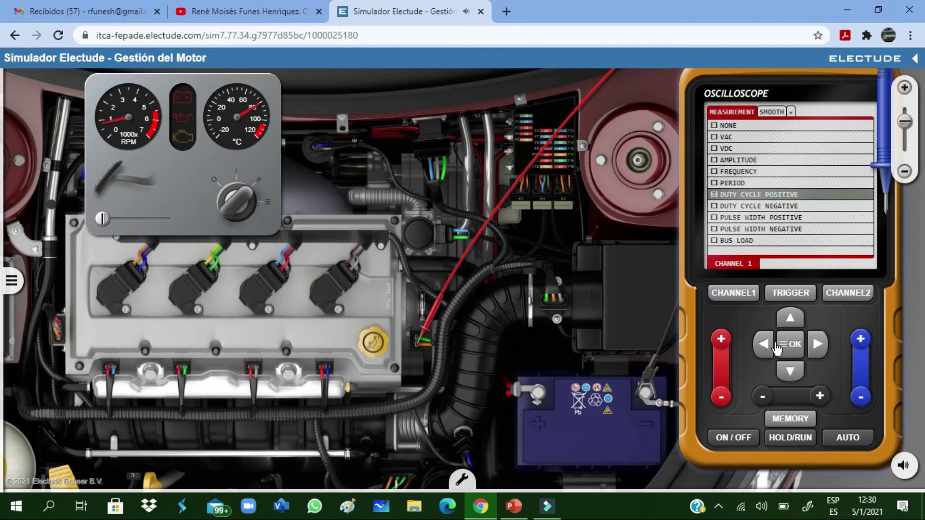
{"action": "left_click", "coordinate": [790, 372]}
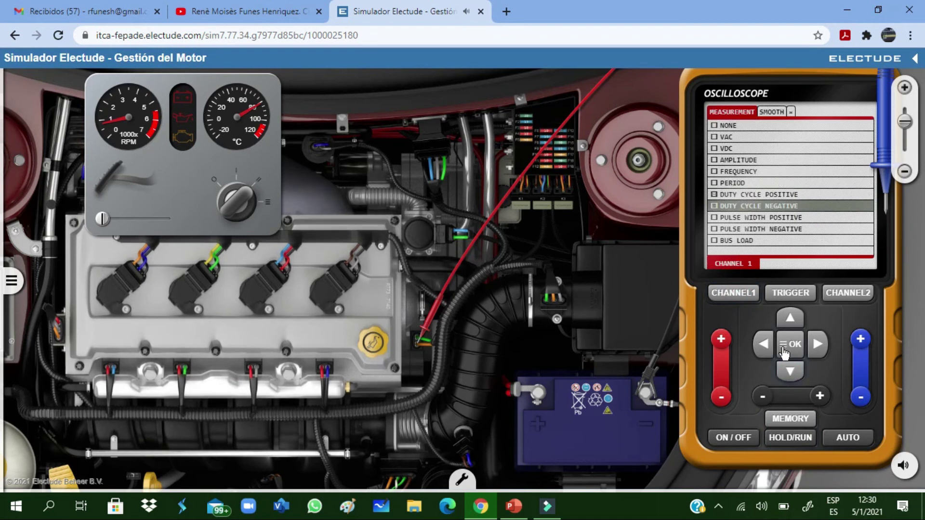
{"action": "left_click", "coordinate": [788, 350]}
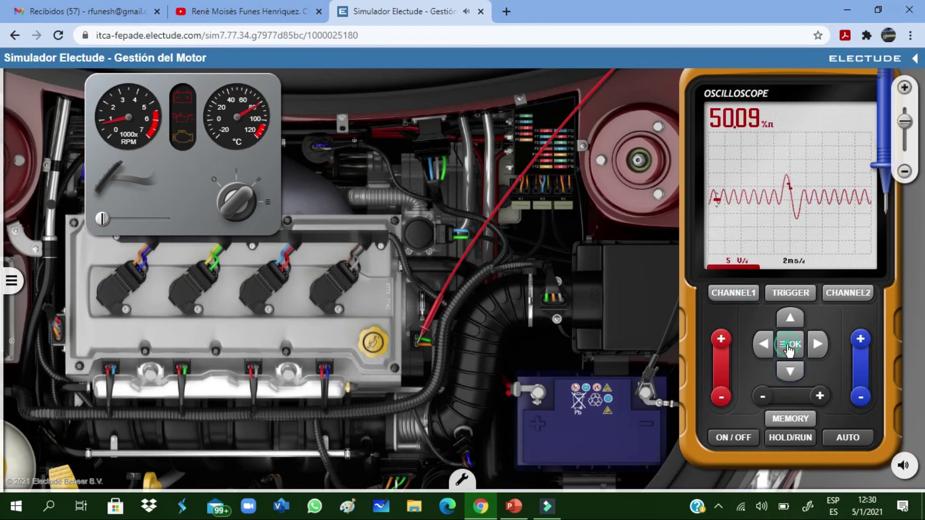
{"action": "left_click", "coordinate": [793, 440]}
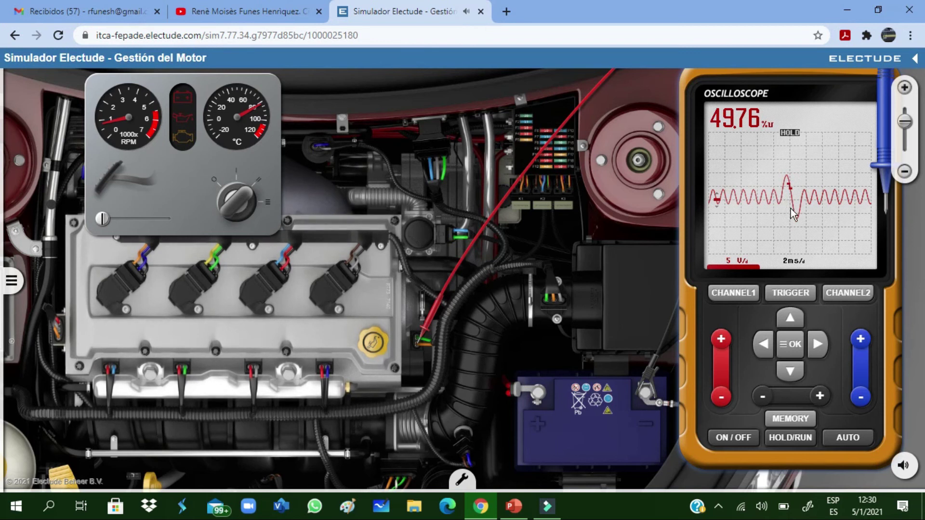
- Set the channel 1 measurement to PULSE WIDTH POSITIVE, resume the live trace, and freeze it to capture a value
{"action": "left_click", "coordinate": [737, 300]}
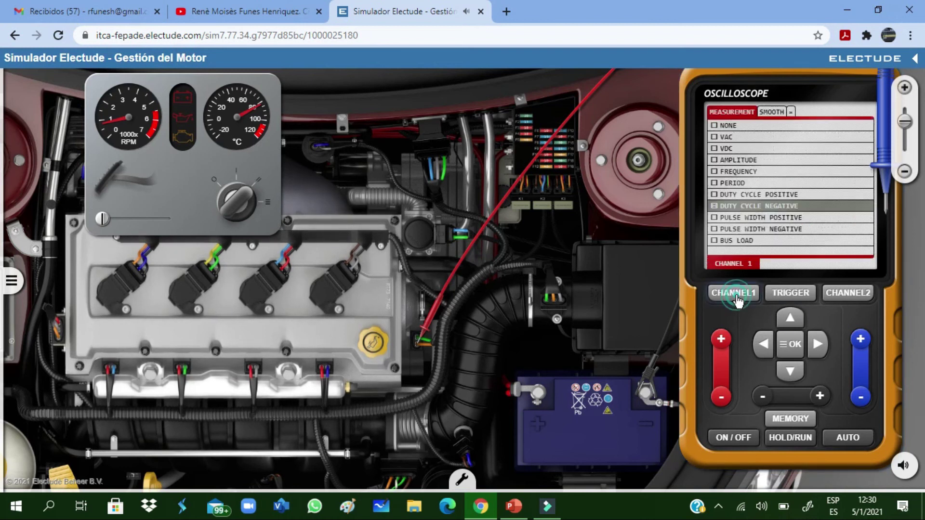
{"action": "left_click", "coordinate": [790, 371]}
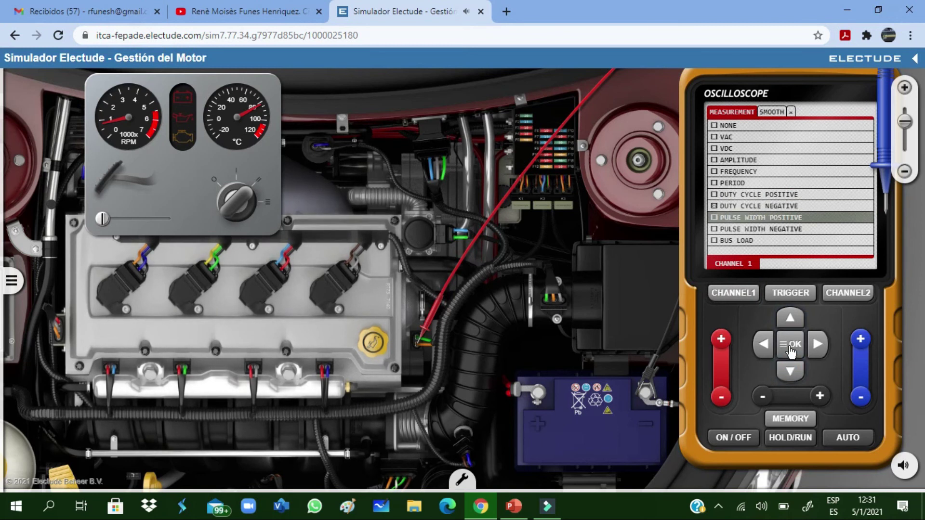
{"action": "left_click", "coordinate": [792, 345]}
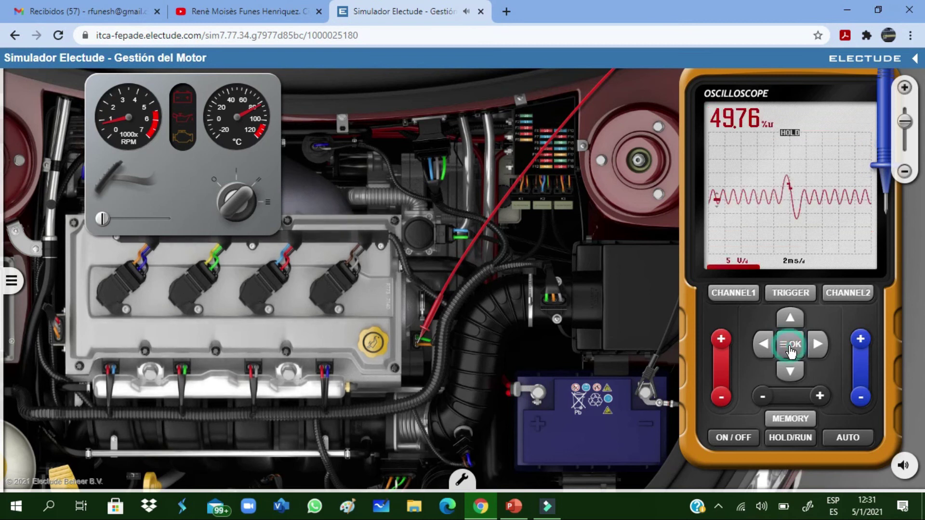
{"action": "left_click", "coordinate": [785, 438]}
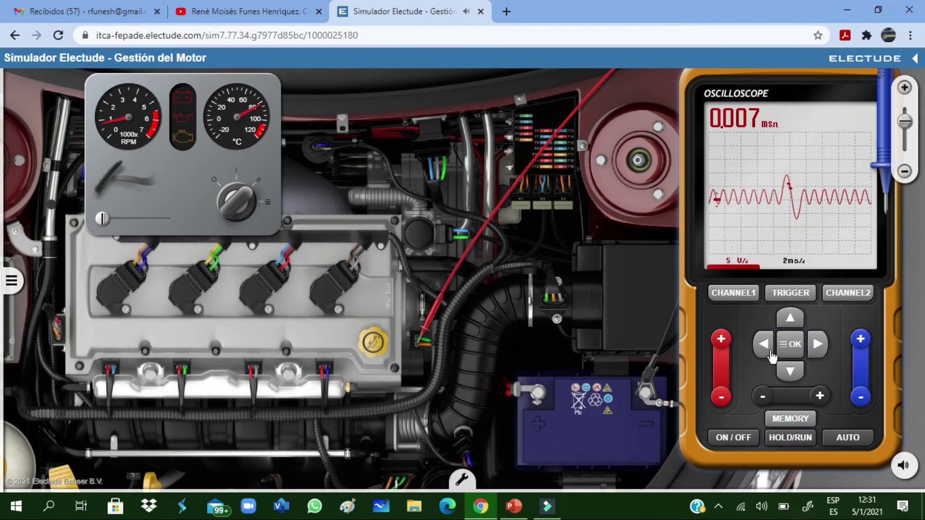
{"action": "left_click", "coordinate": [792, 440]}
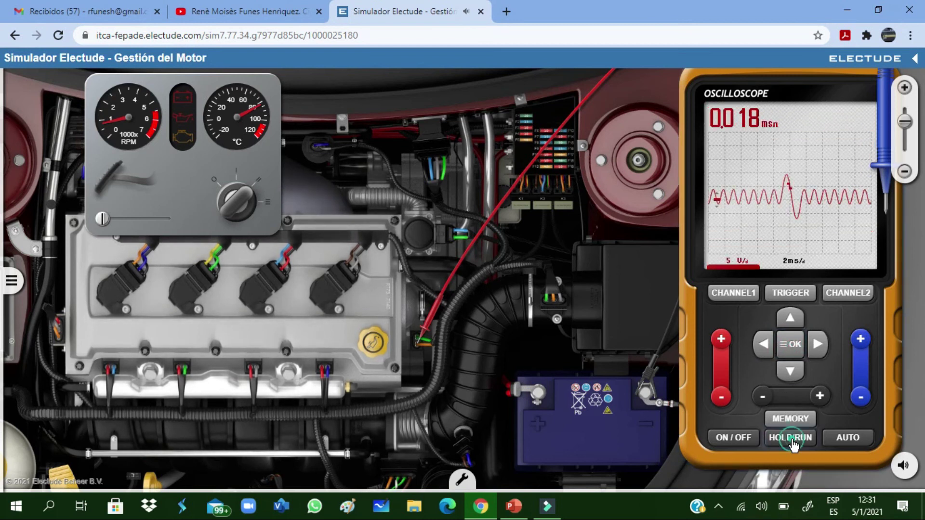
{"action": "left_click", "coordinate": [793, 441]}
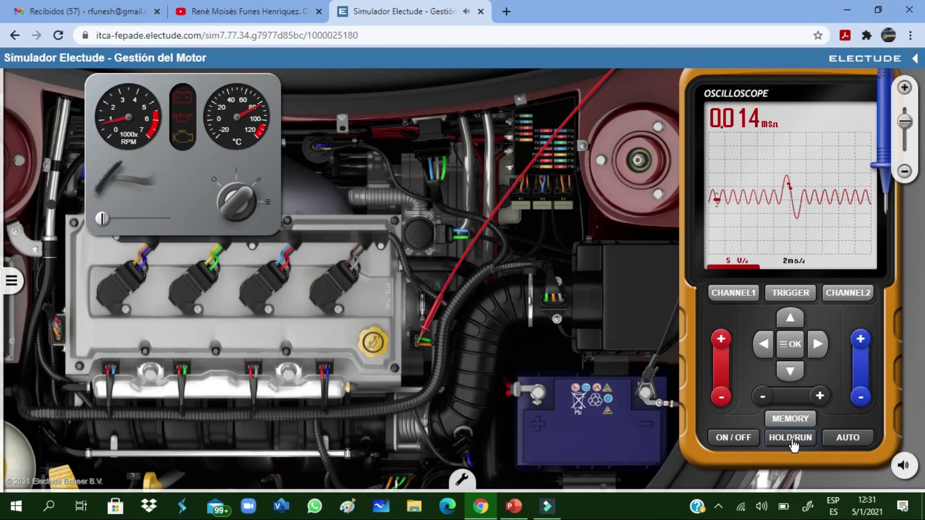
{"action": "left_click", "coordinate": [792, 440]}
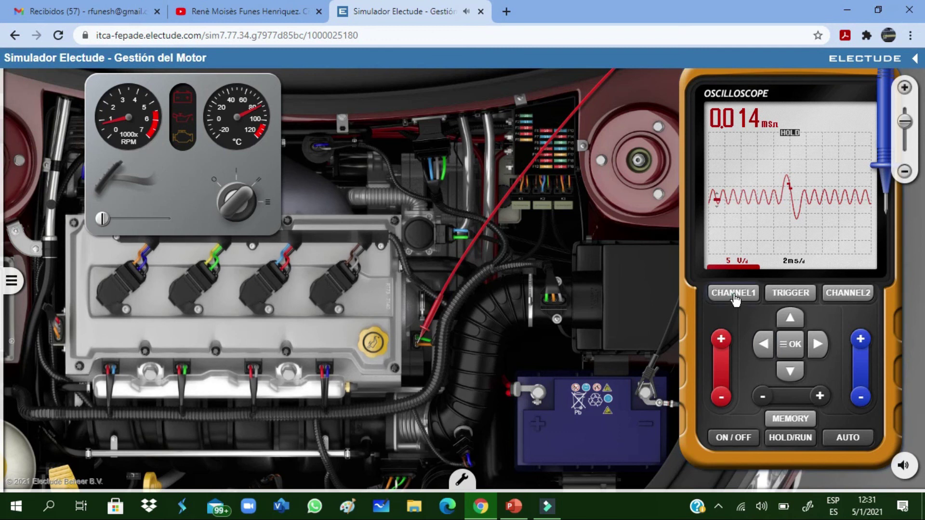
- Set the channel 1 measurement to PULSE WIDTH NEGATIVE, resume the live trace, and freeze it again
{"action": "left_click", "coordinate": [786, 344]}
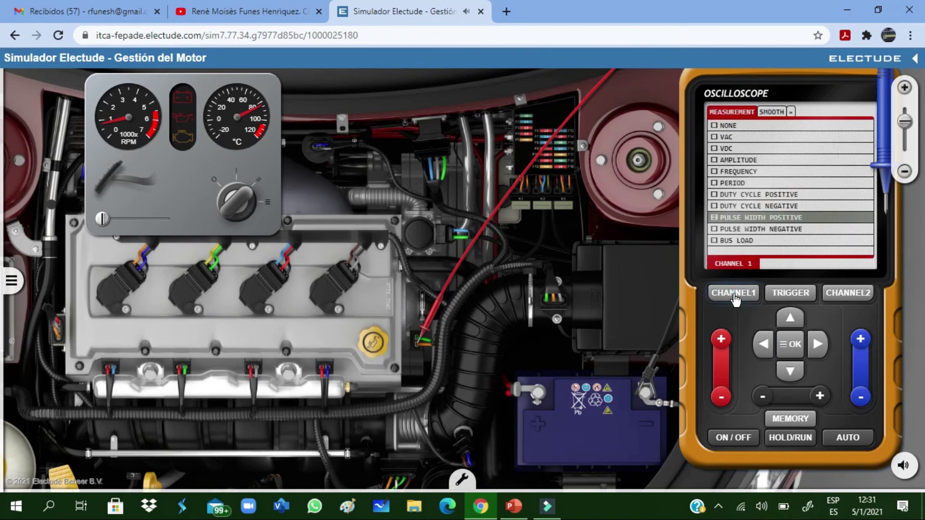
{"action": "left_click", "coordinate": [790, 372]}
{"action": "left_click", "coordinate": [788, 345]}
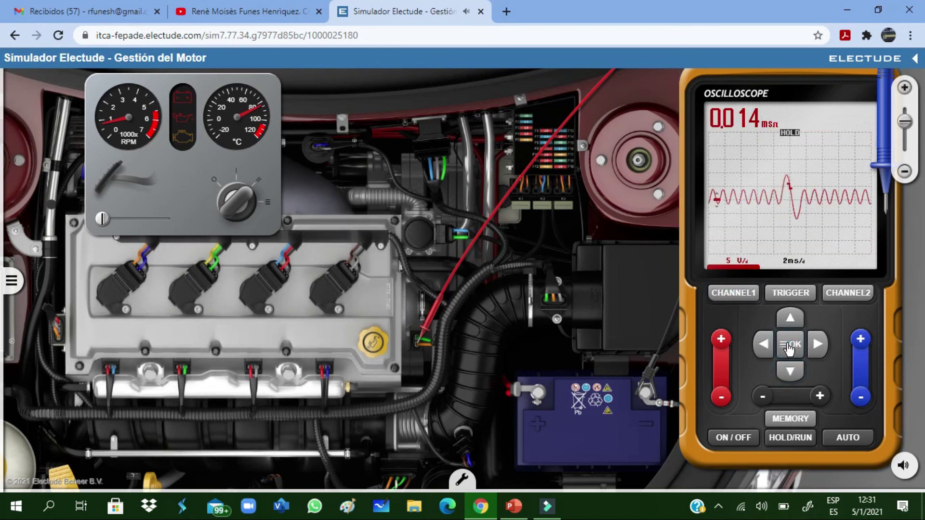
{"action": "left_click", "coordinate": [785, 438]}
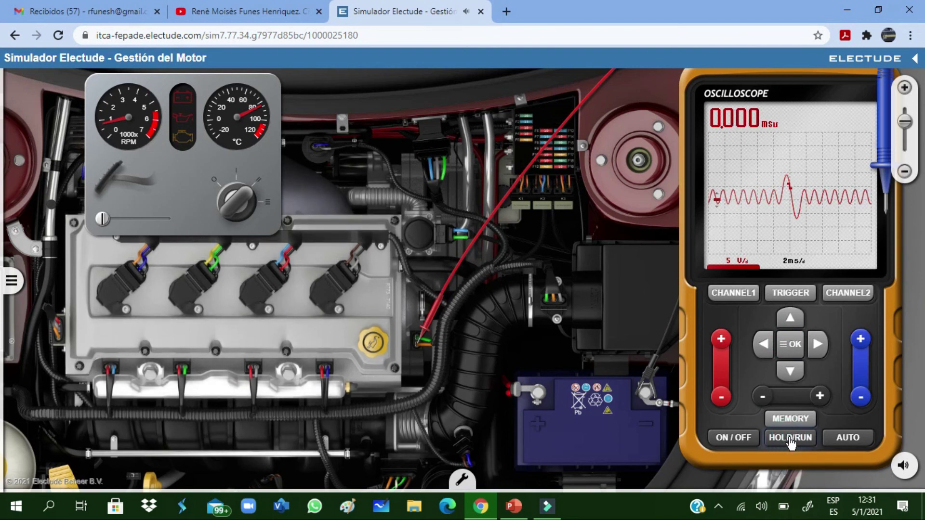
{"action": "left_click", "coordinate": [790, 438]}
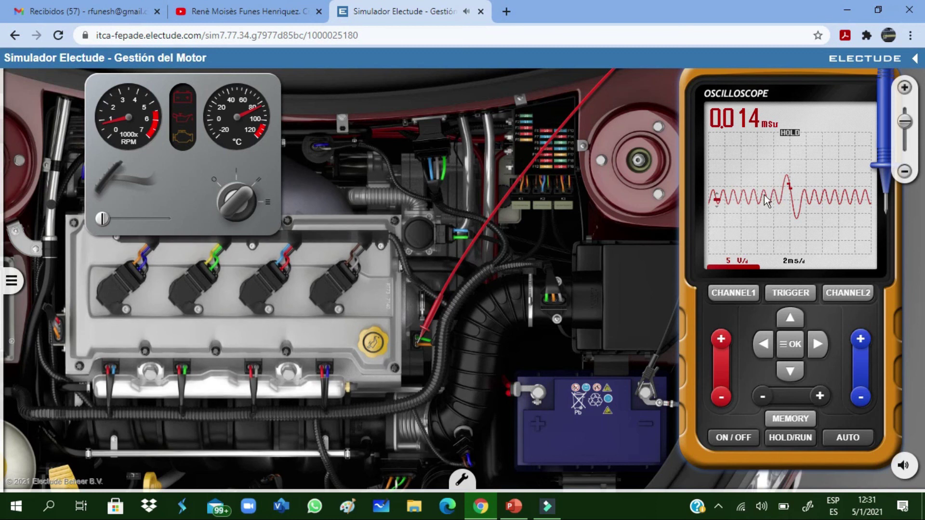
- Turn the engine's ignition key
{"action": "left_click", "coordinate": [236, 201]}
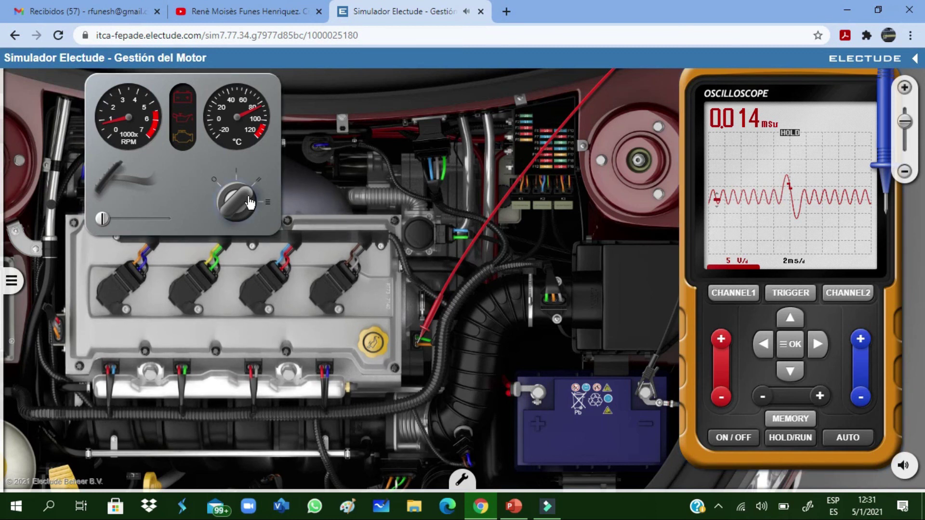